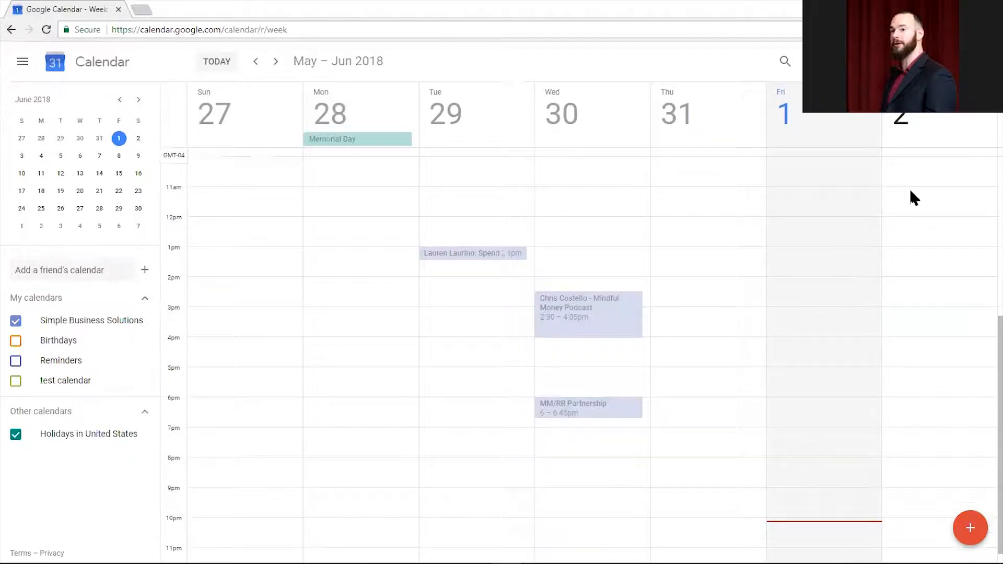
# - Create two events on Saturday, June 2: "dsfds" from 11am to 12:15pm and "sdfdsf" from 12 to 2:30pm
pyautogui.moveTo(912, 196); pyautogui.dragTo(917, 227)
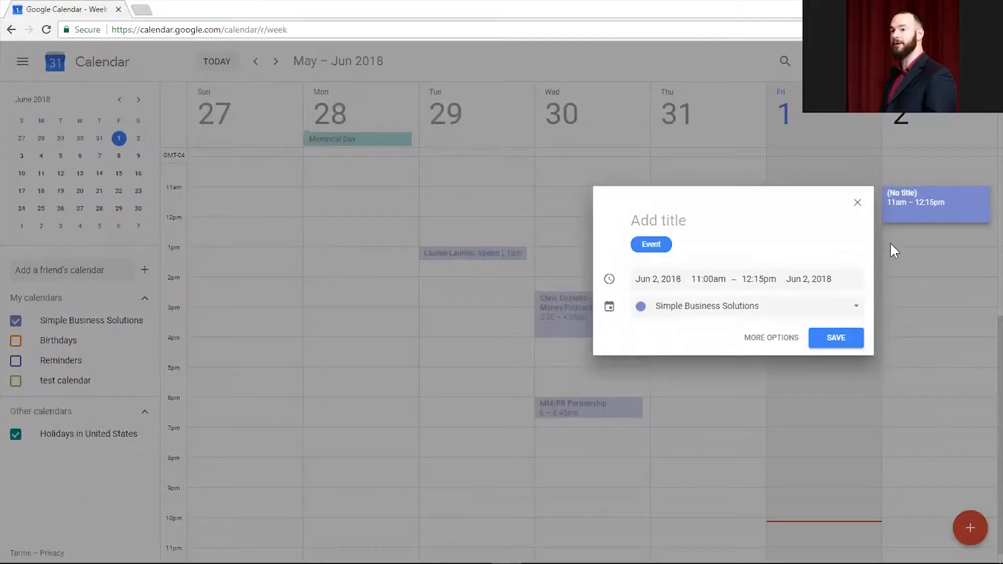
pyautogui.write('dsfds')
pyautogui.press('Return')
pyautogui.moveTo(894, 230); pyautogui.dragTo(889, 291)
pyautogui.write('sdfdsf')
pyautogui.press('Return')
# - Add the Saturday, June 2 events "fds" from 2:30 to 3:45pm and "sdfds" from 2:15 to 4:30pm
pyautogui.write('fds')
pyautogui.press('Return')
pyautogui.write('sdfds')
pyautogui.press('Return')
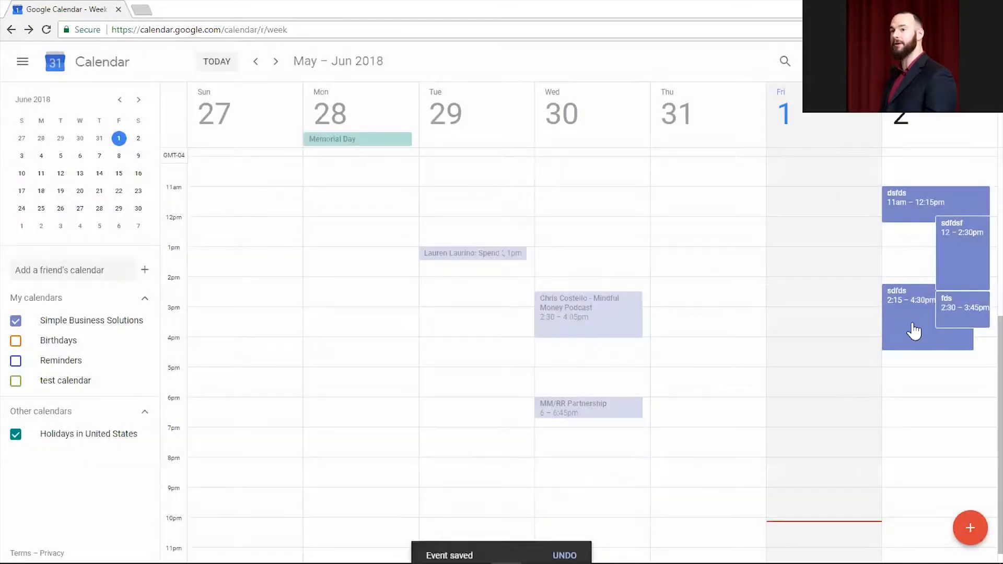
# - Add an untitled 5pm event and an event "sdf" from 5:30 to 6:45pm on Saturday, June 2
pyautogui.click(924, 381)
pyautogui.press('Return')
pyautogui.doubleClick(915, 391)
pyautogui.press('Escape')
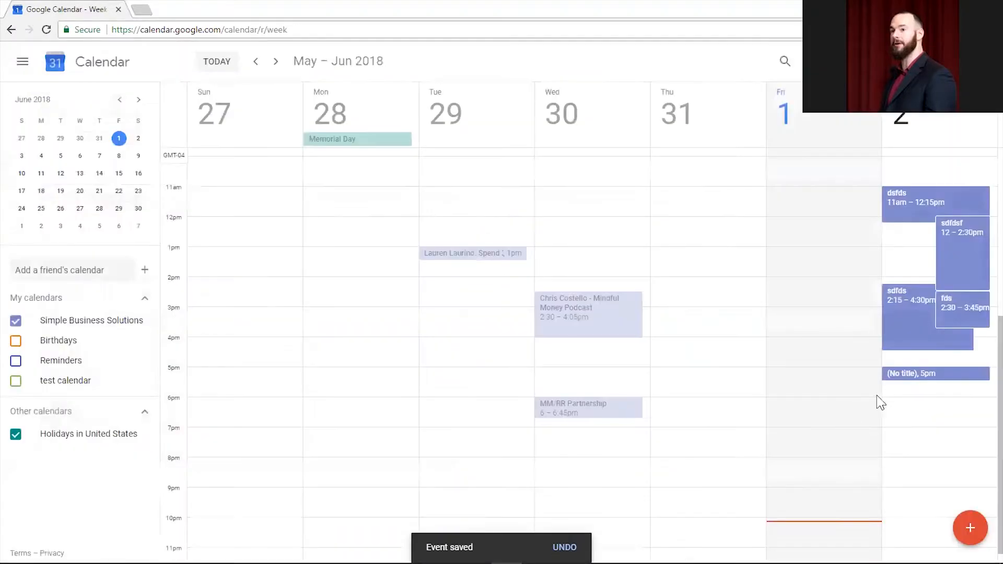
pyautogui.moveTo(922, 387); pyautogui.dragTo(936, 419)
pyautogui.write('sdf')
pyautogui.press('Return')
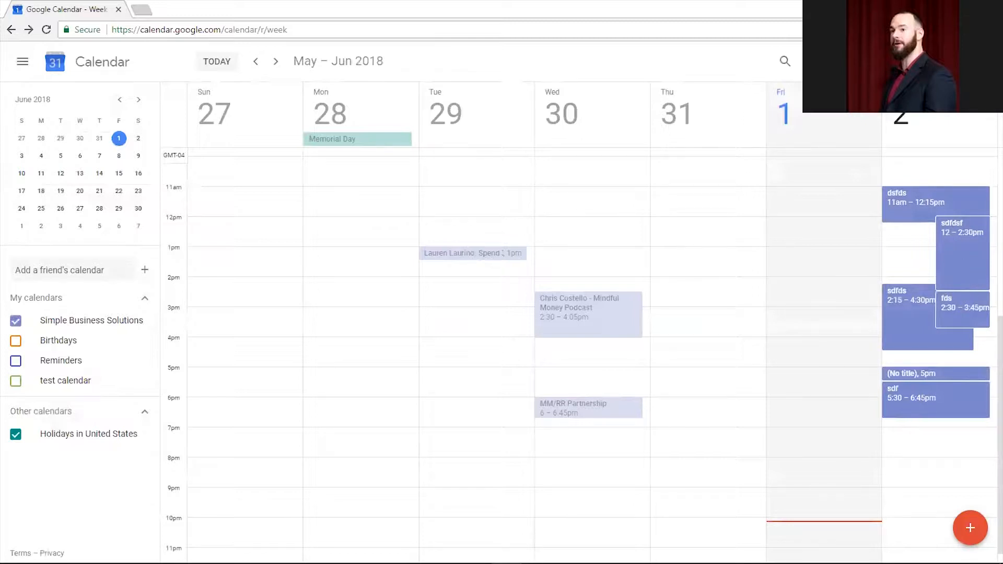
# - Edit the Saturday event "dsfds" to give it a yellow color, save it and dismiss the tip
pyautogui.click(950, 211)
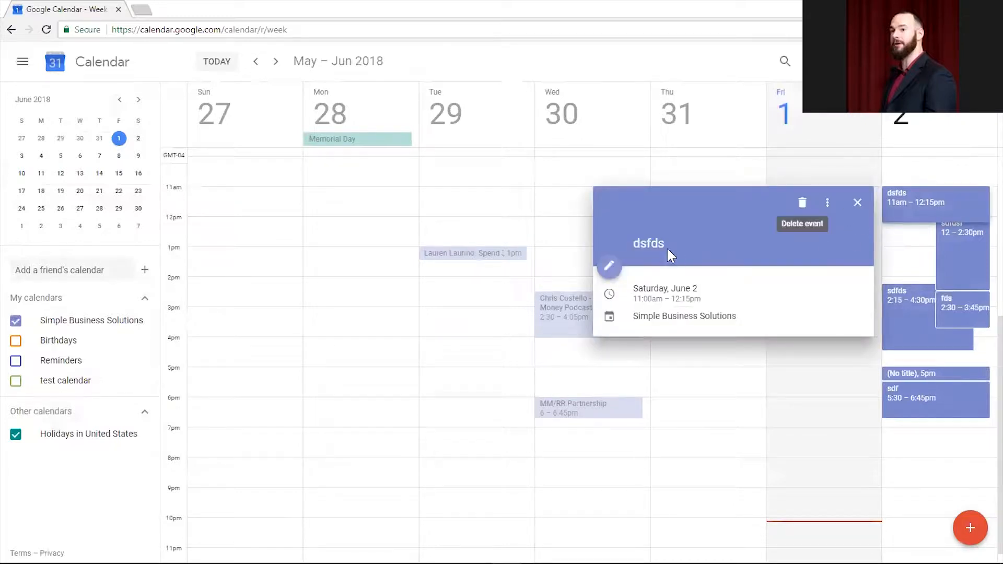
pyautogui.click(612, 265)
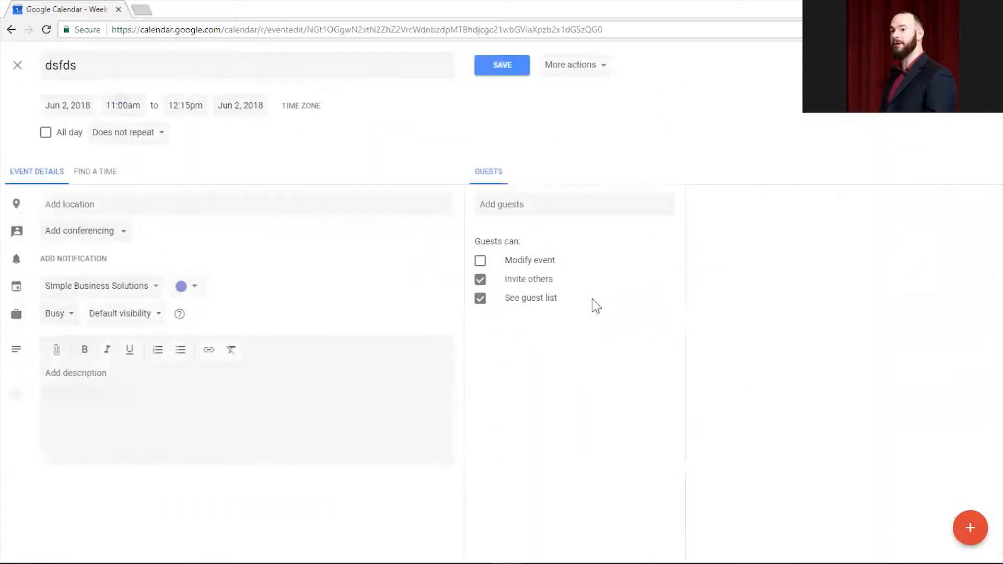
pyautogui.click(182, 290)
pyautogui.click(196, 332)
pyautogui.click(187, 292)
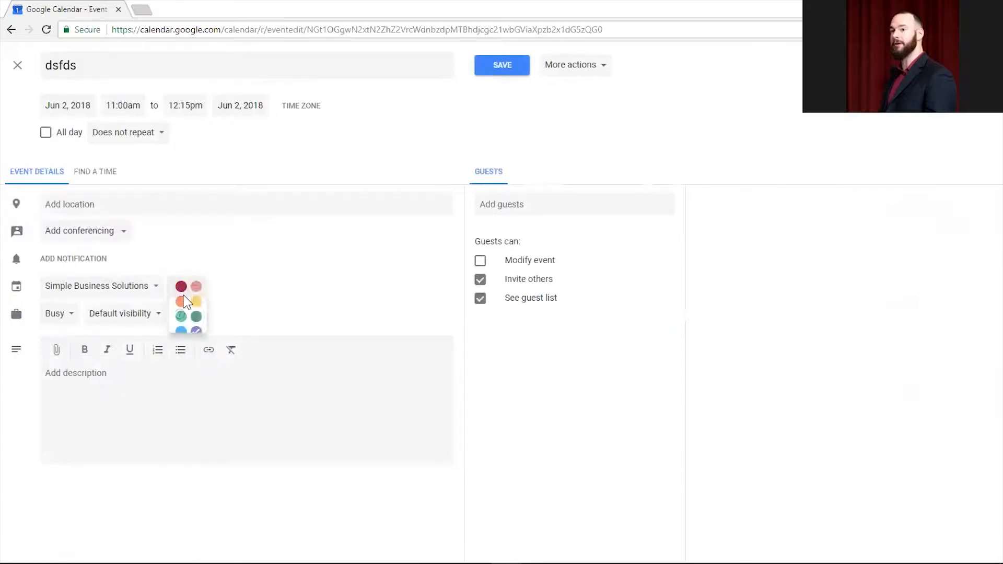
pyautogui.click(196, 303)
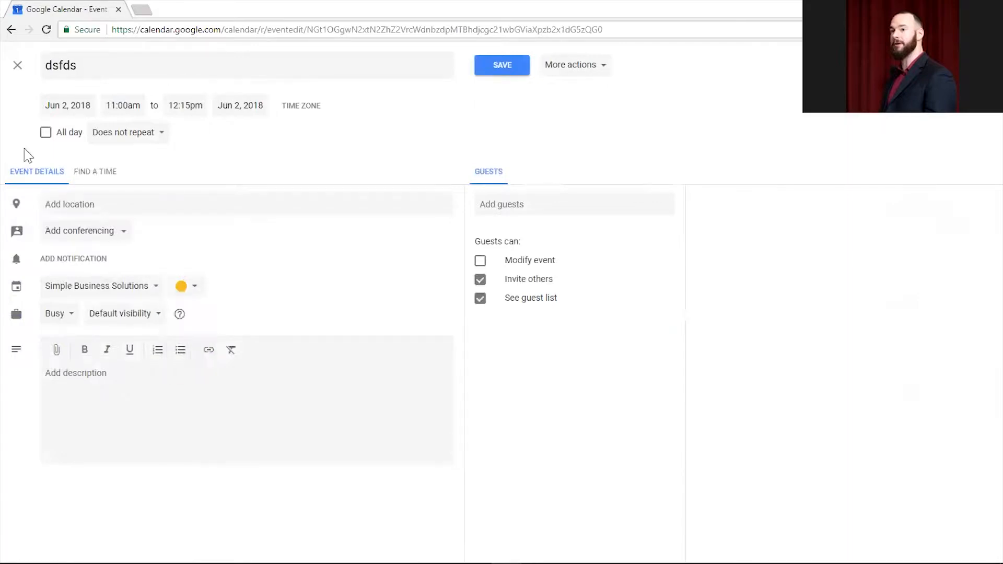
pyautogui.click(506, 67)
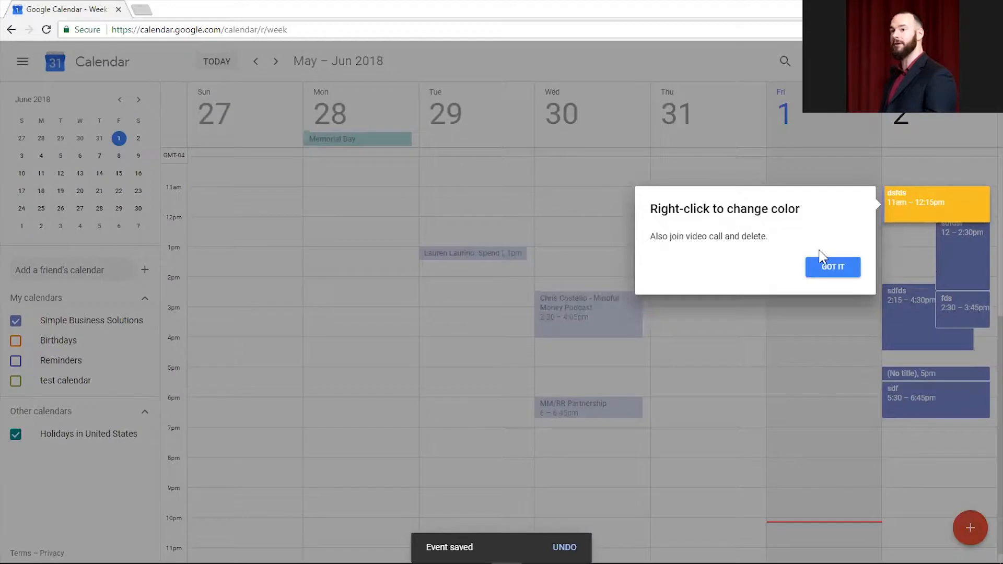
pyautogui.click(833, 266)
# - Recolor the "dsfds" event directly in the week view, trying dark blue and gray before settling on dark green
pyautogui.rightClick(906, 209)
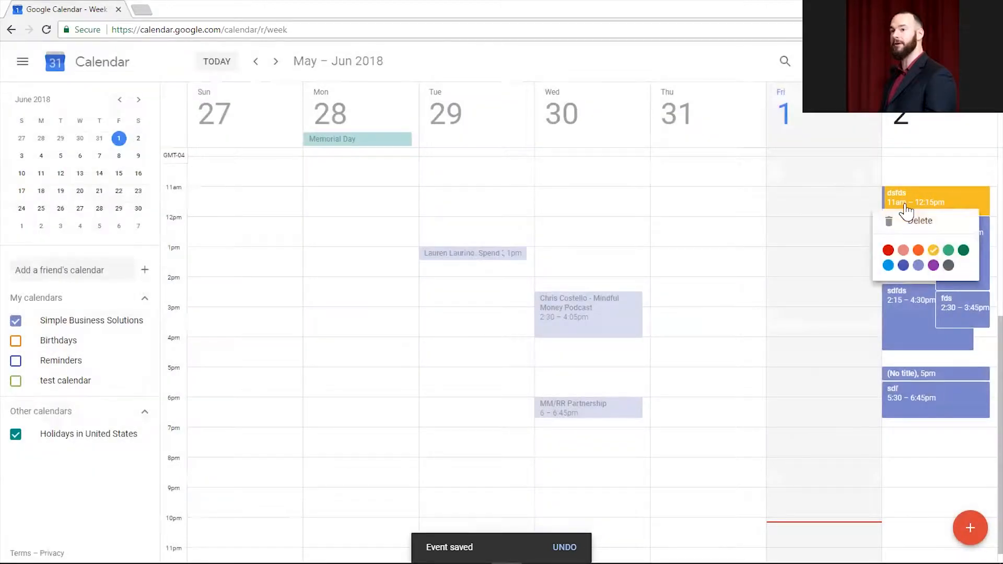
pyautogui.rightClick(982, 275)
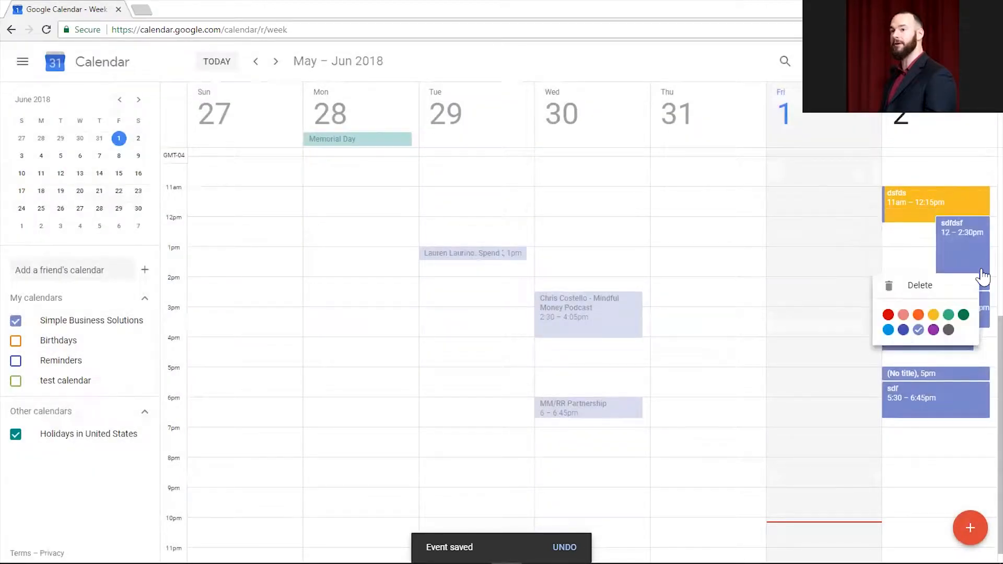
pyautogui.rightClick(952, 214)
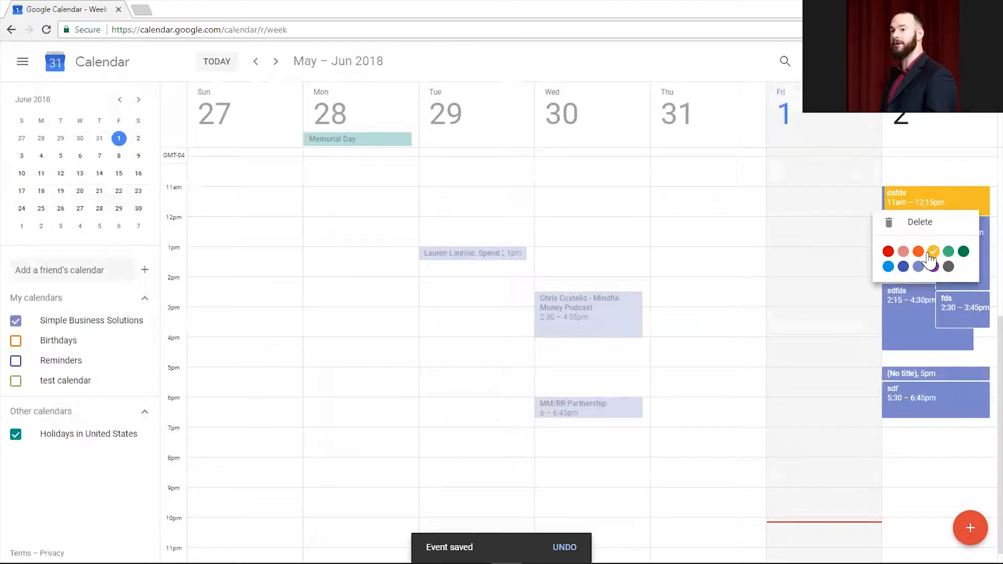
pyautogui.click(904, 267)
pyautogui.rightClick(907, 210)
pyautogui.click(948, 261)
pyautogui.rightClick(925, 206)
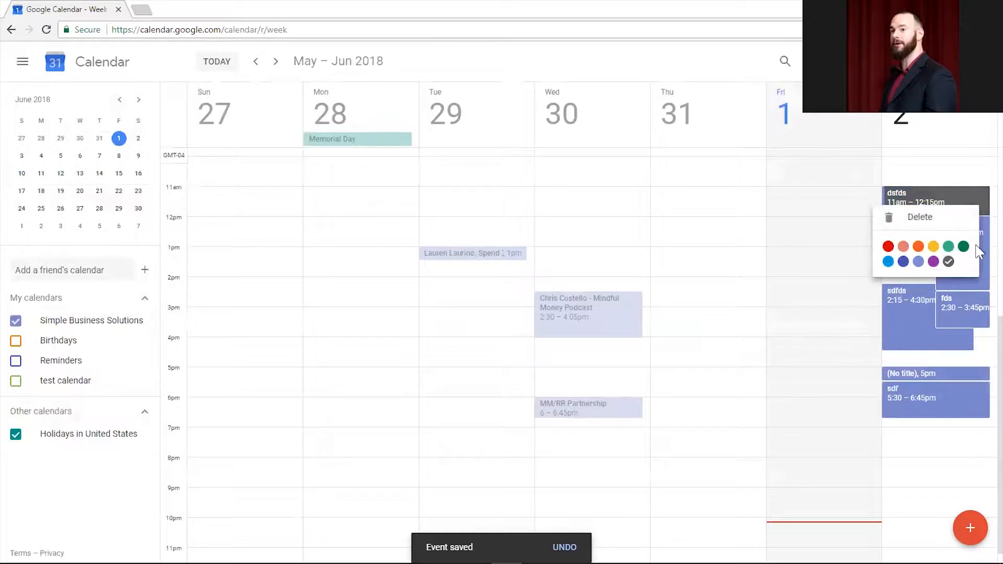
pyautogui.click(963, 247)
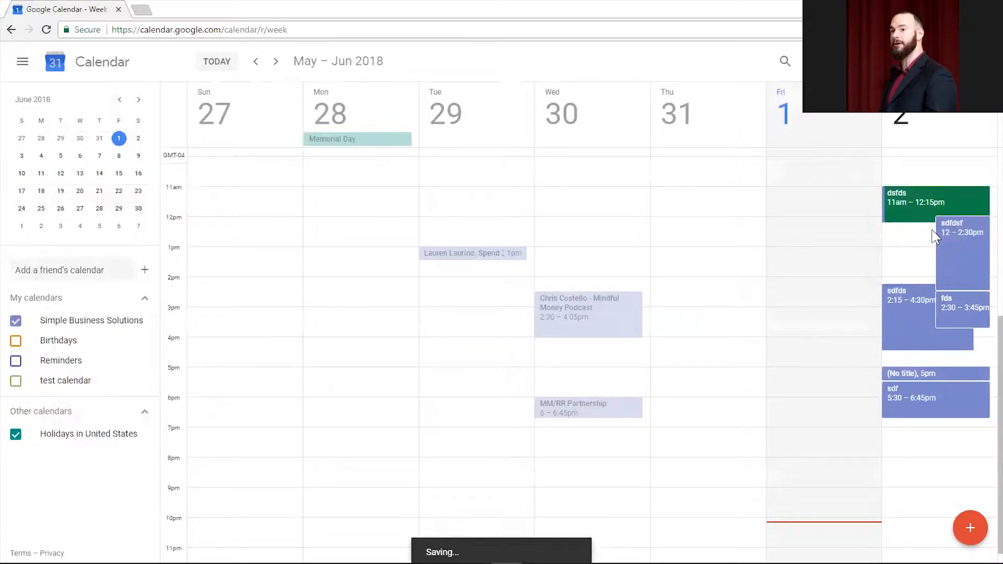
# - Review the summary of the Saturday event "sdfdsf" and close it
pyautogui.click(965, 260)
pyautogui.doubleClick(644, 271)
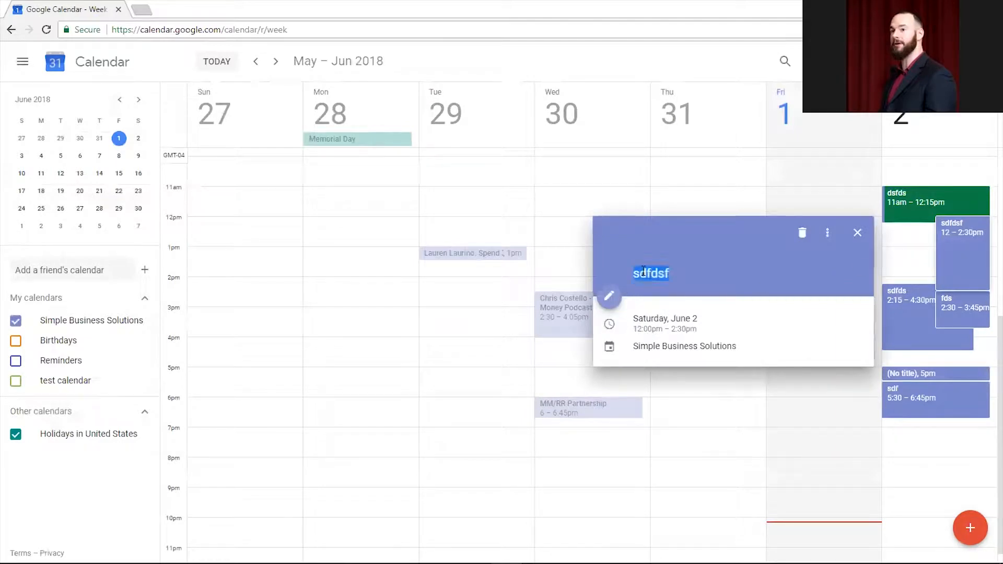
pyautogui.click(856, 234)
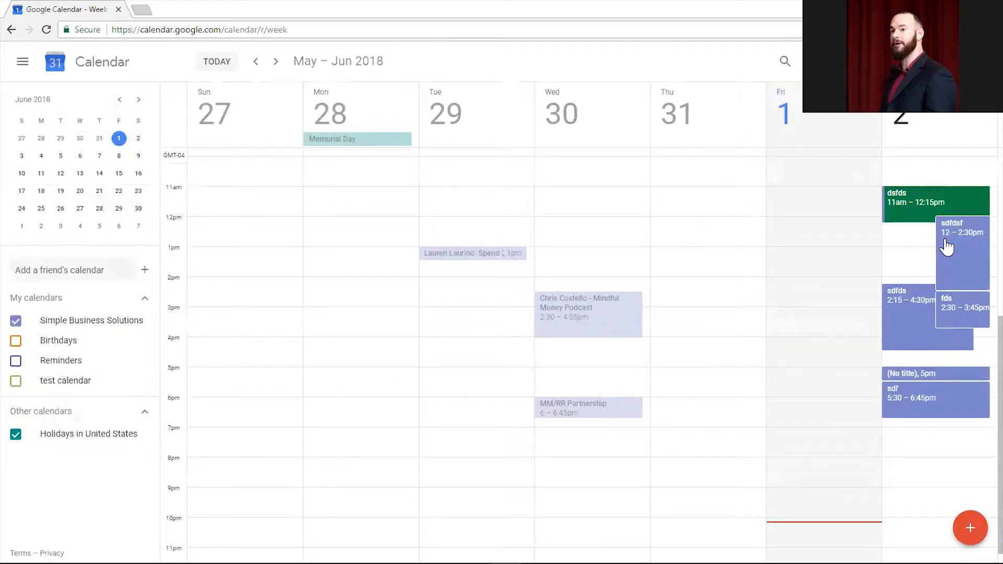
# - Try adding a 10-hour notification to the "sdfdsf" event and discard the unsaved changes
pyautogui.click(947, 247)
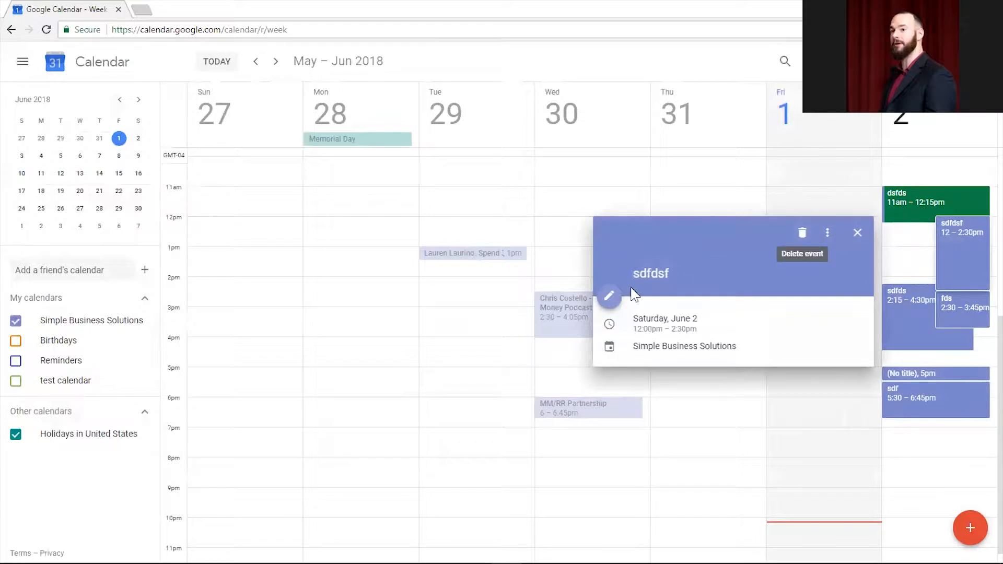
pyautogui.click(609, 296)
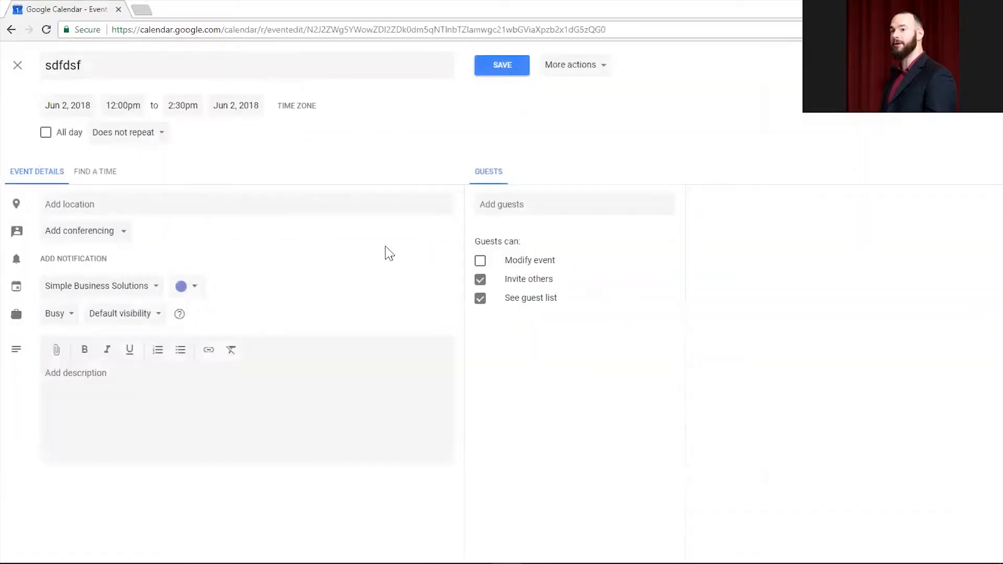
pyautogui.click(60, 266)
pyautogui.click(129, 261)
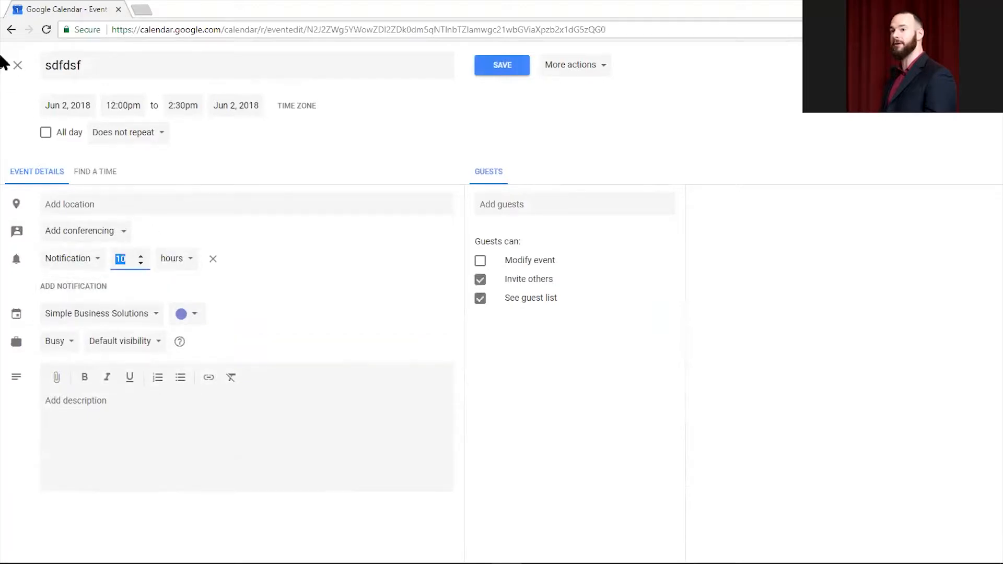
pyautogui.click(17, 65)
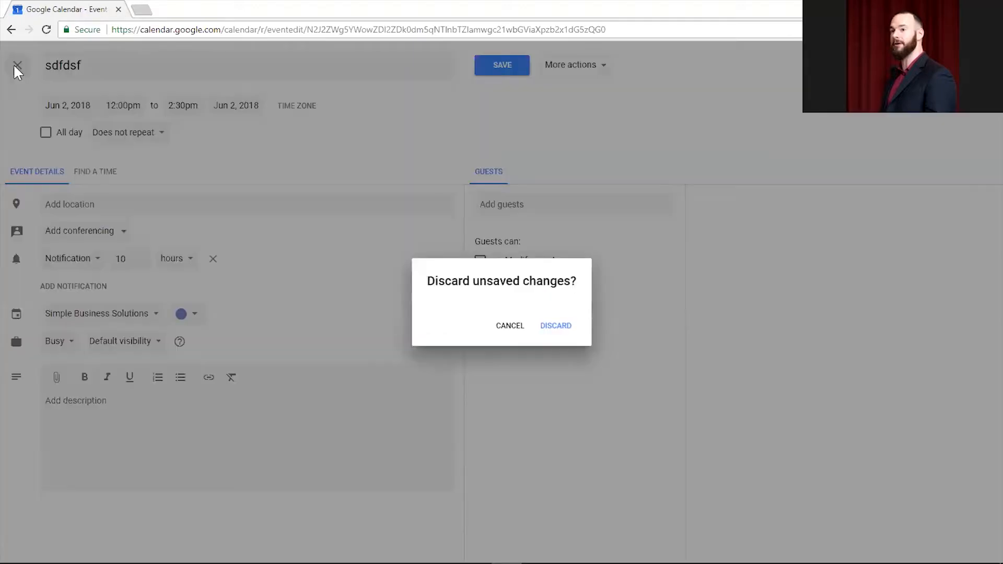
pyautogui.click(557, 326)
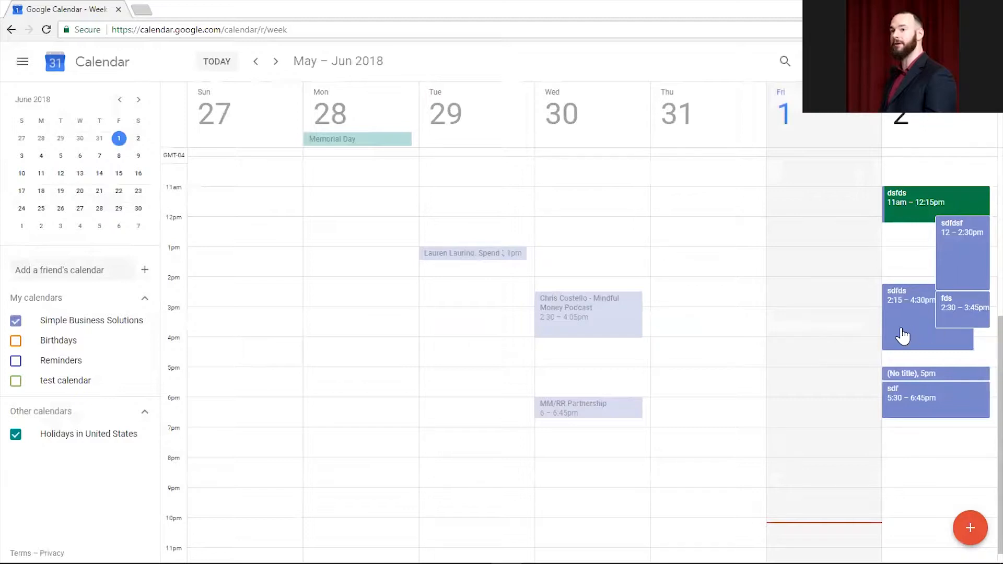
pyautogui.click(145, 321)
pyautogui.click(164, 353)
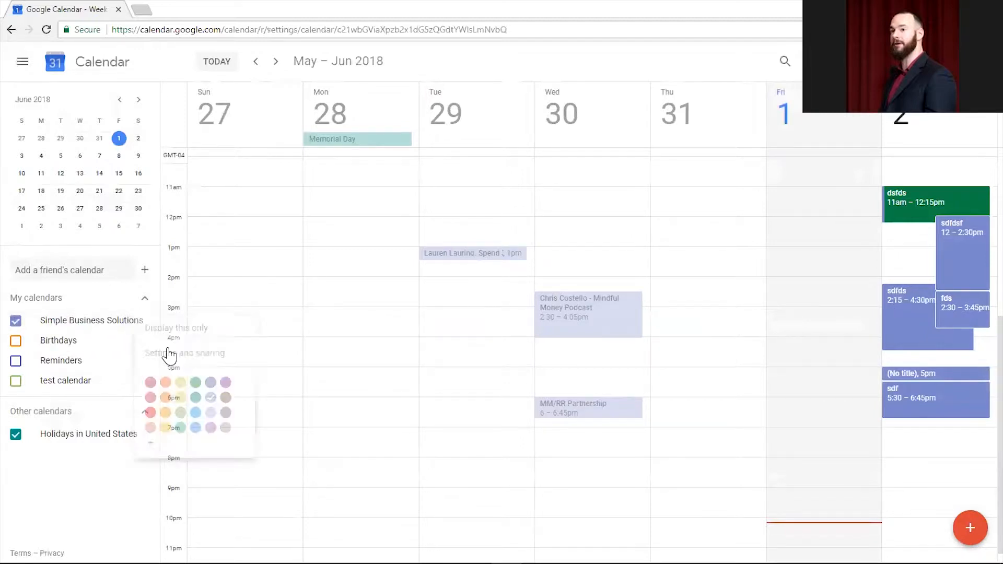
pyautogui.click(23, 63)
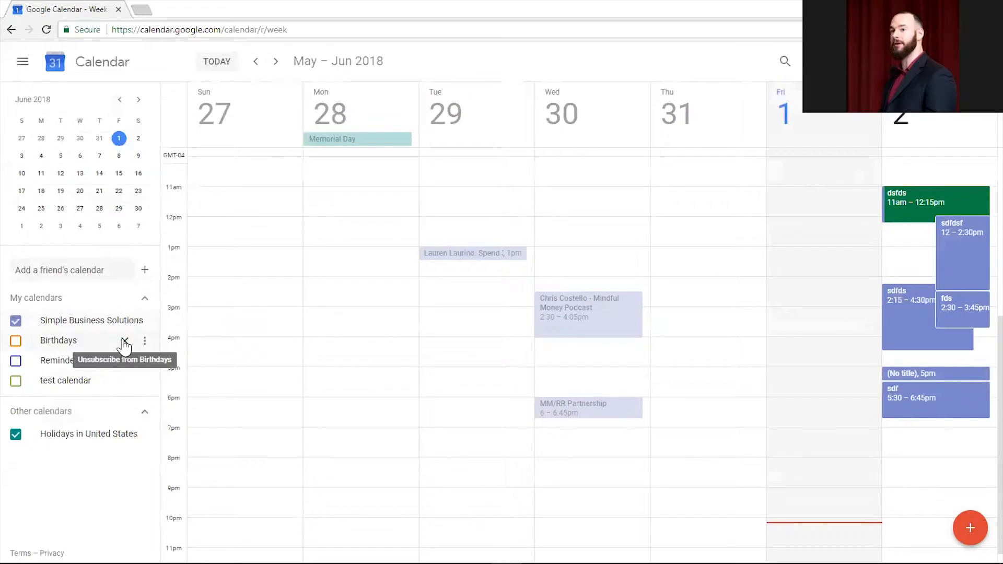
# - Add a default event notification of 10 minutes in the Simple Business Solutions calendar's settings and return to the week view
pyautogui.click(145, 321)
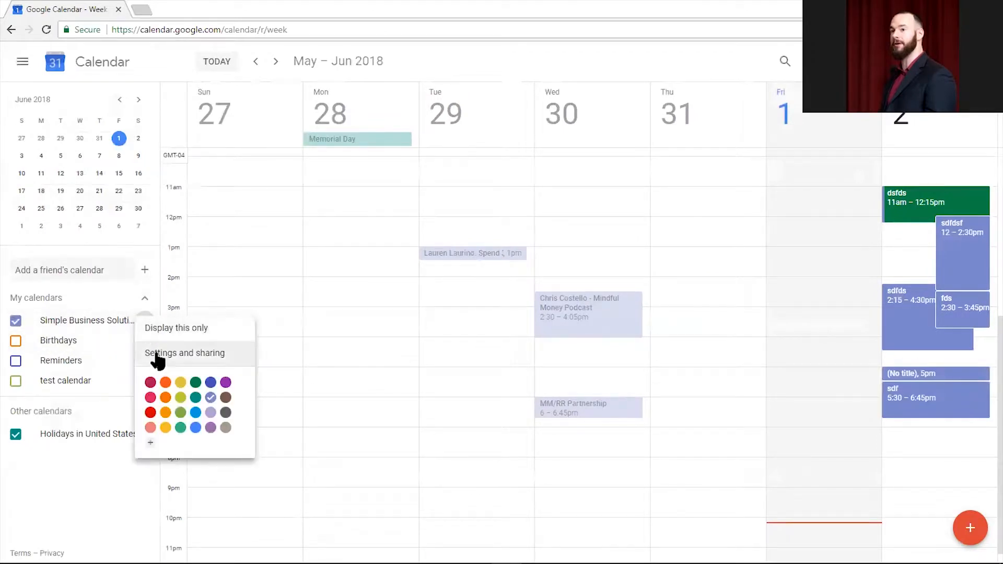
pyautogui.click(198, 354)
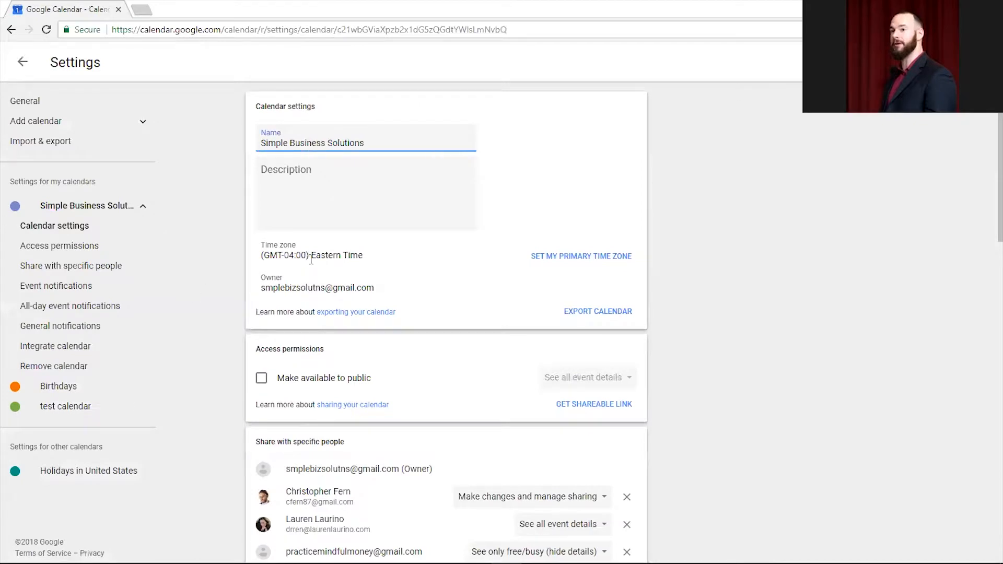
pyautogui.scroll(-7, 355, 262)
pyautogui.click(293, 297)
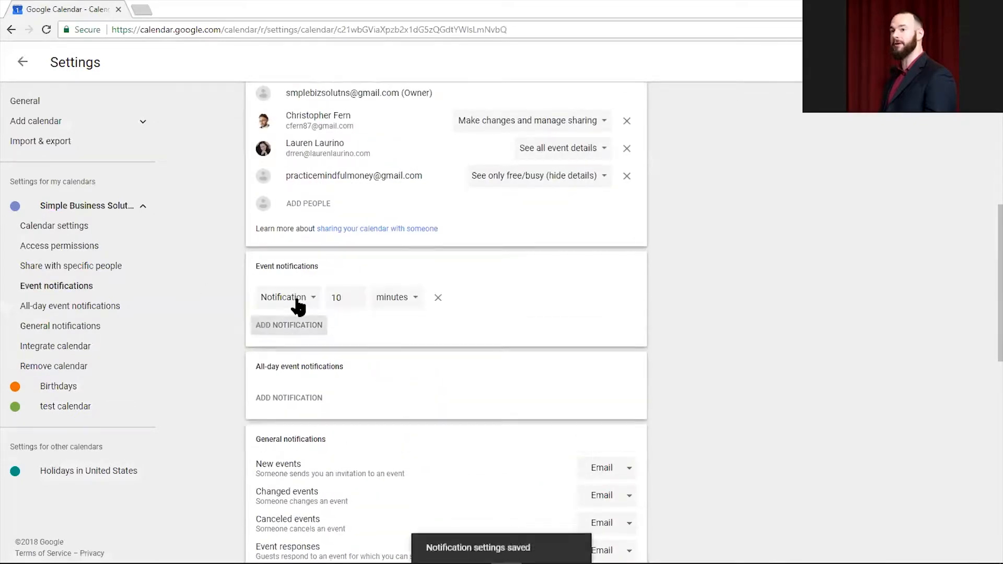
pyautogui.click(438, 298)
pyautogui.click(269, 296)
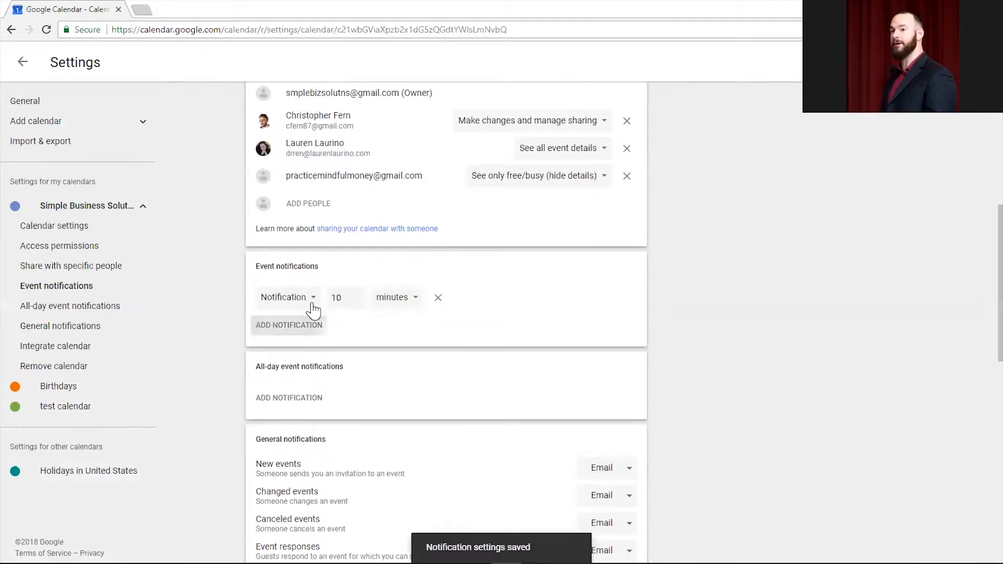
pyautogui.click(23, 62)
# - Draft an event "fddsfdsa" on Saturday from 7:30 to 8:45pm, check its notification in the full options, and discard it
pyautogui.moveTo(899, 445); pyautogui.dragTo(900, 477)
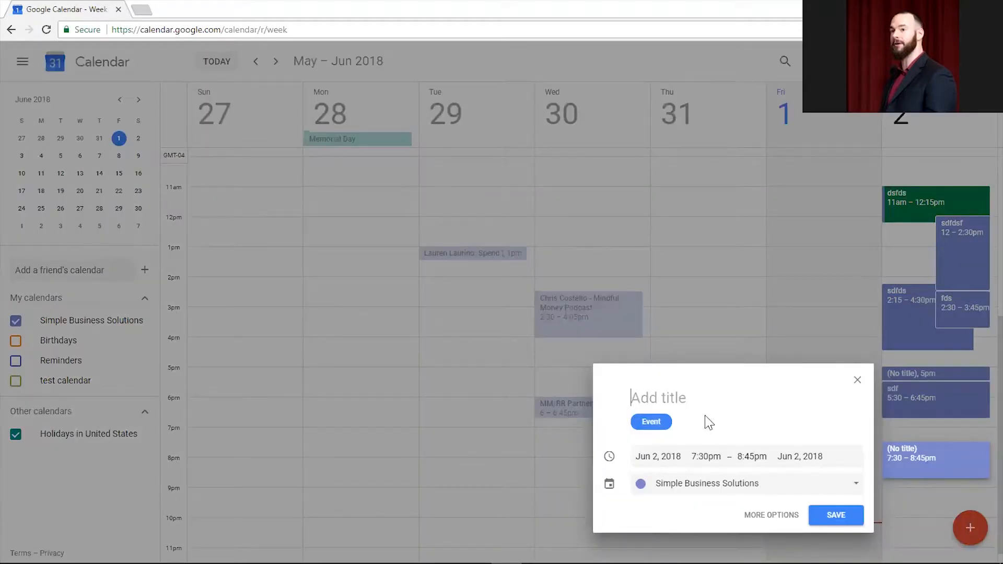
pyautogui.write('fddsfdsa')
pyautogui.click(778, 514)
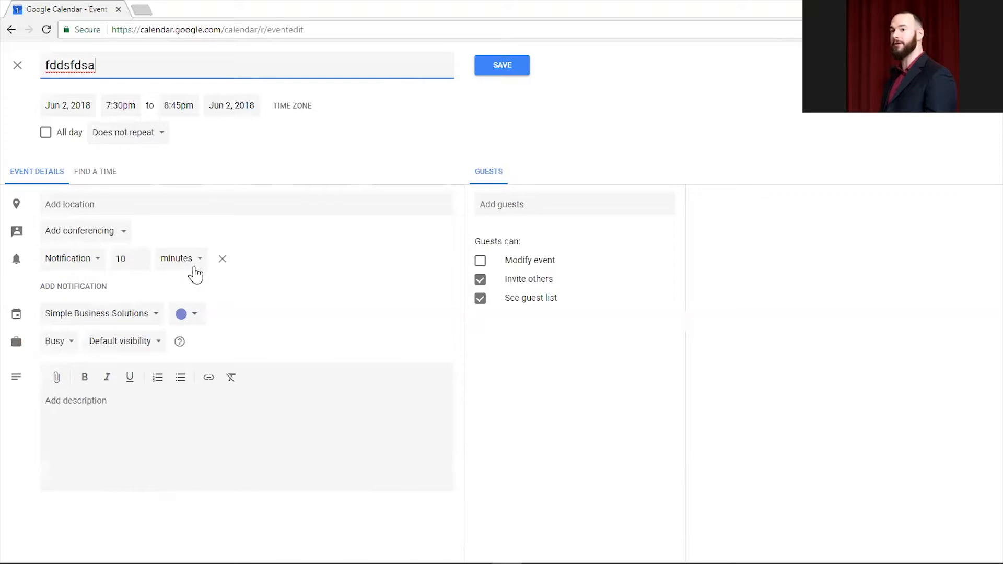
pyautogui.click(17, 66)
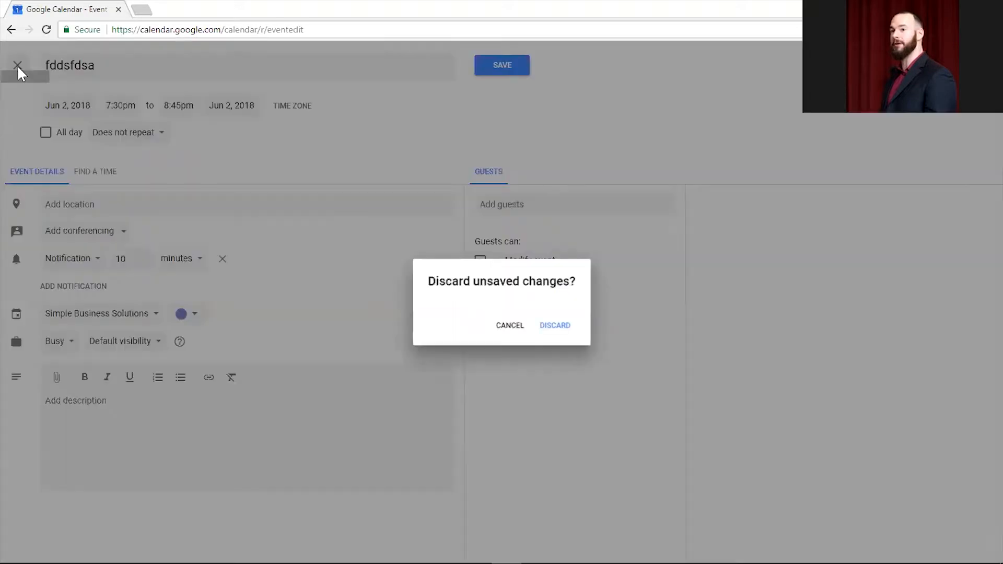
pyautogui.click(556, 327)
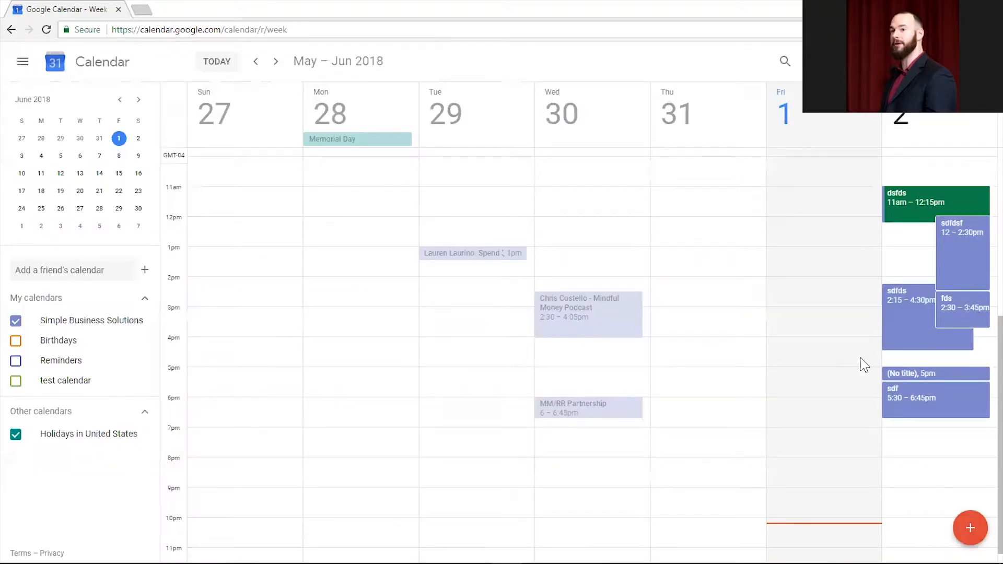
# - Examine the notifications on the existing Saturday events "fds" and "dsfds"
pyautogui.click(969, 313)
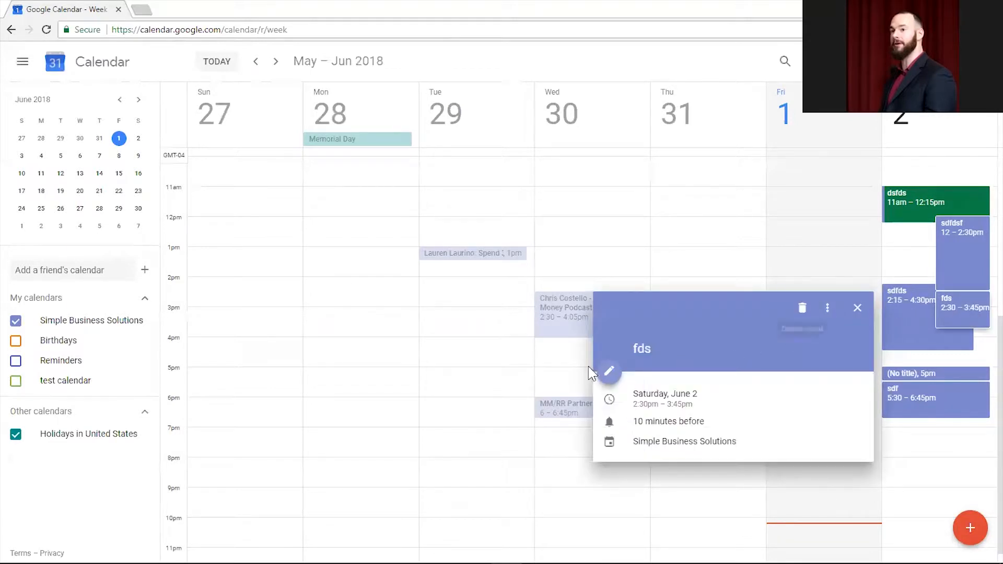
pyautogui.click(608, 372)
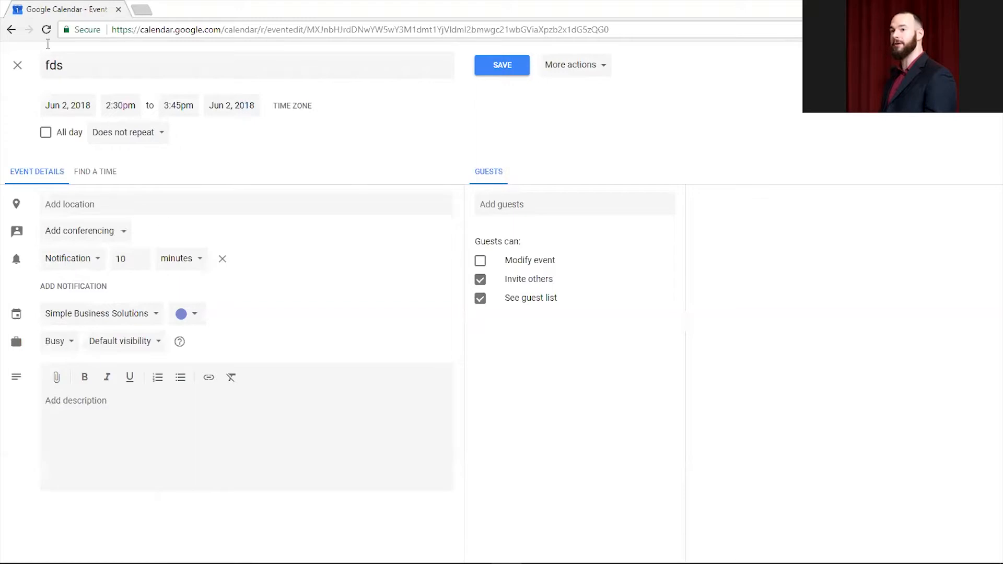
pyautogui.click(17, 66)
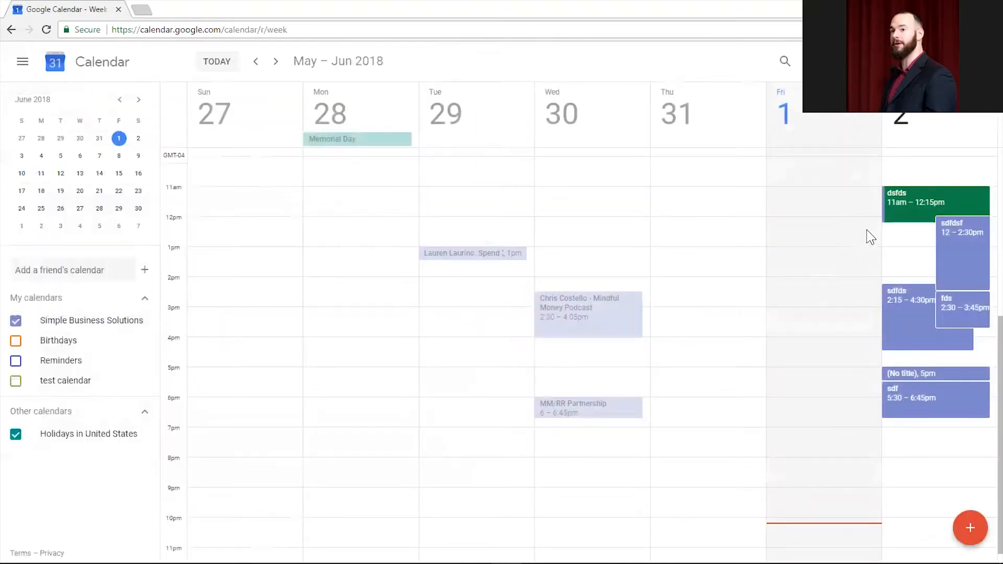
pyautogui.click(901, 205)
pyautogui.moveTo(638, 316); pyautogui.dragTo(710, 319)
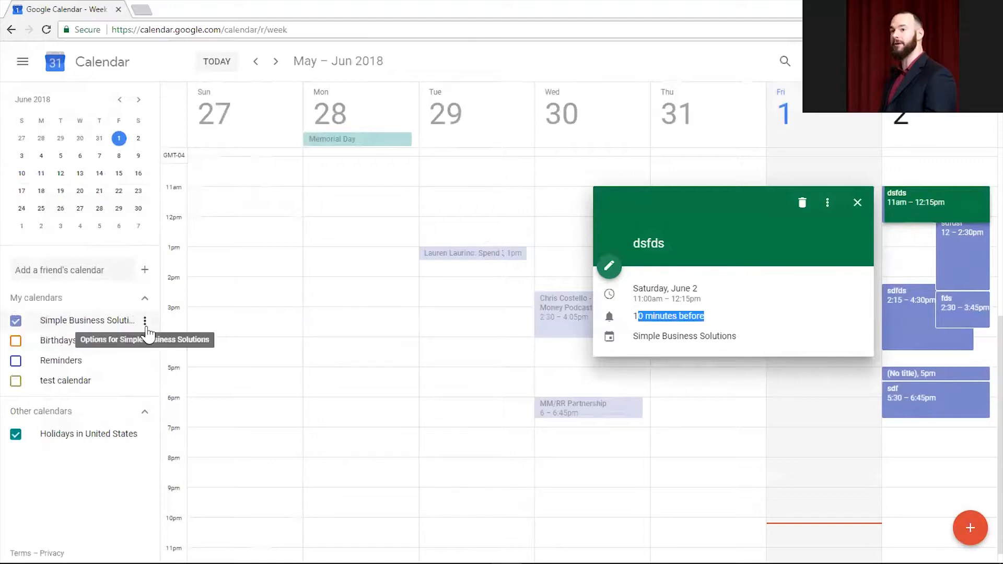
# - Remove the default 10-minute event notification from the Simple Business Solutions calendar's settings and return to the week view
pyautogui.click(148, 332)
pyautogui.click(147, 326)
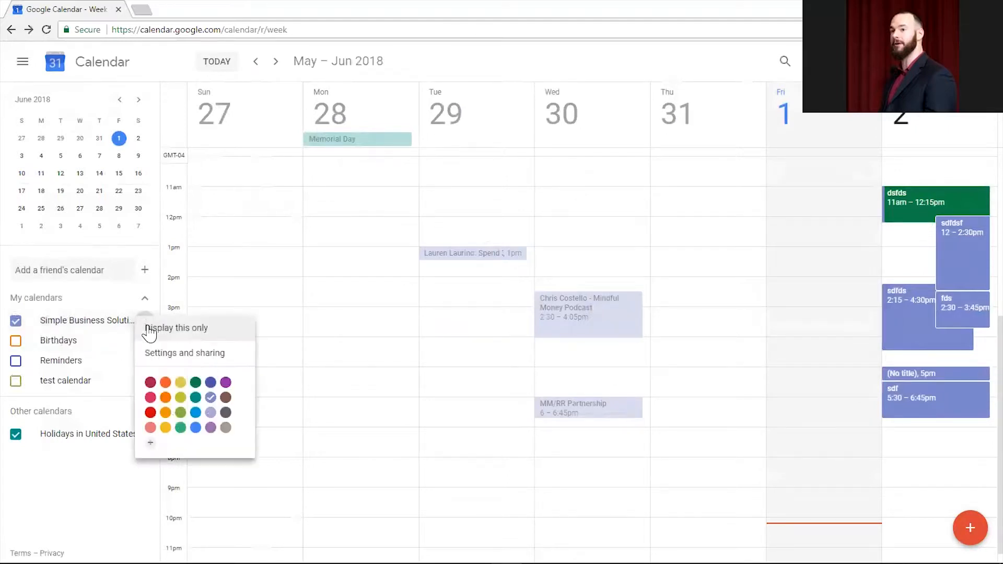
pyautogui.click(185, 357)
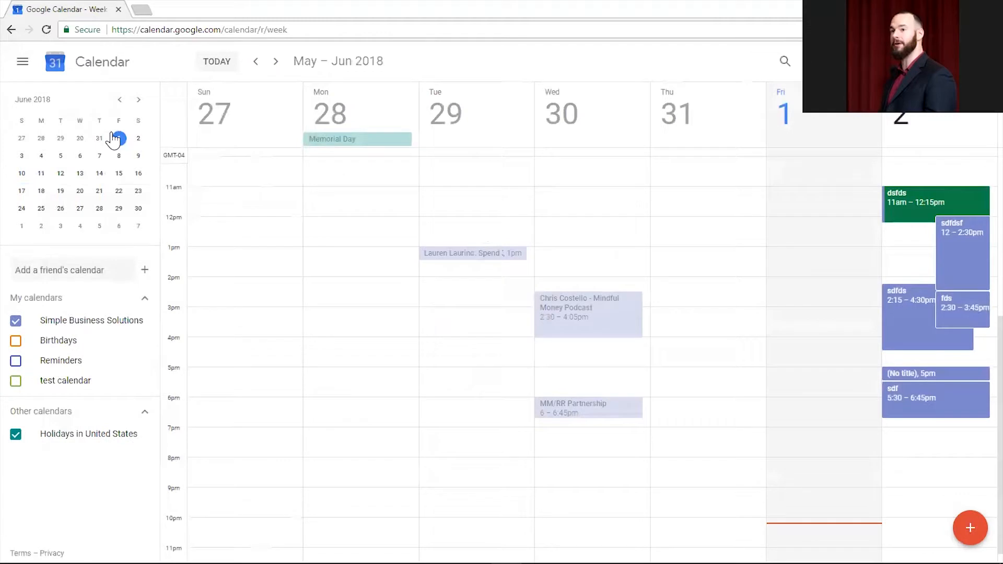
pyautogui.click(143, 322)
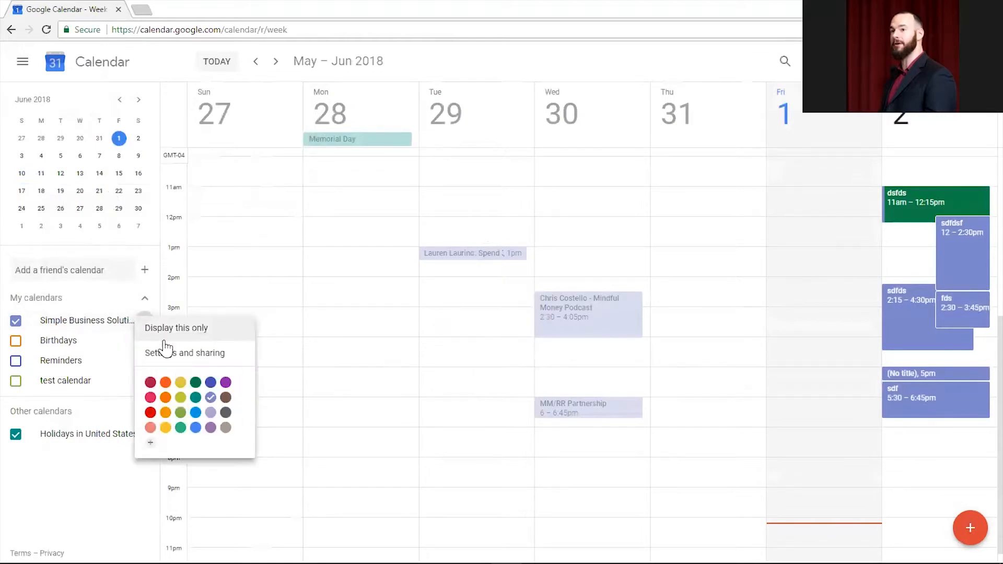
pyautogui.click(174, 356)
pyautogui.scroll(-5, 275, 330)
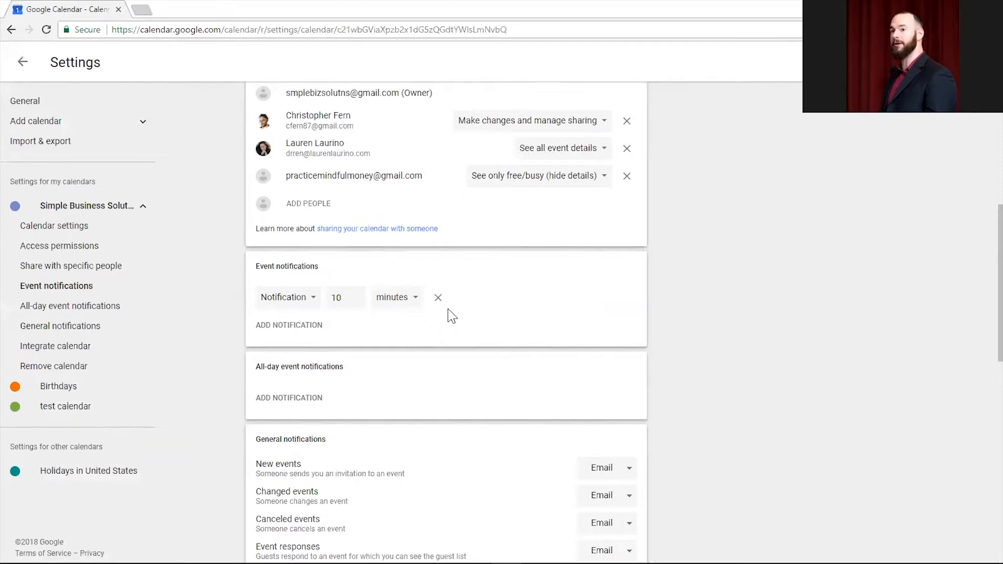
pyautogui.click(438, 297)
pyautogui.click(22, 62)
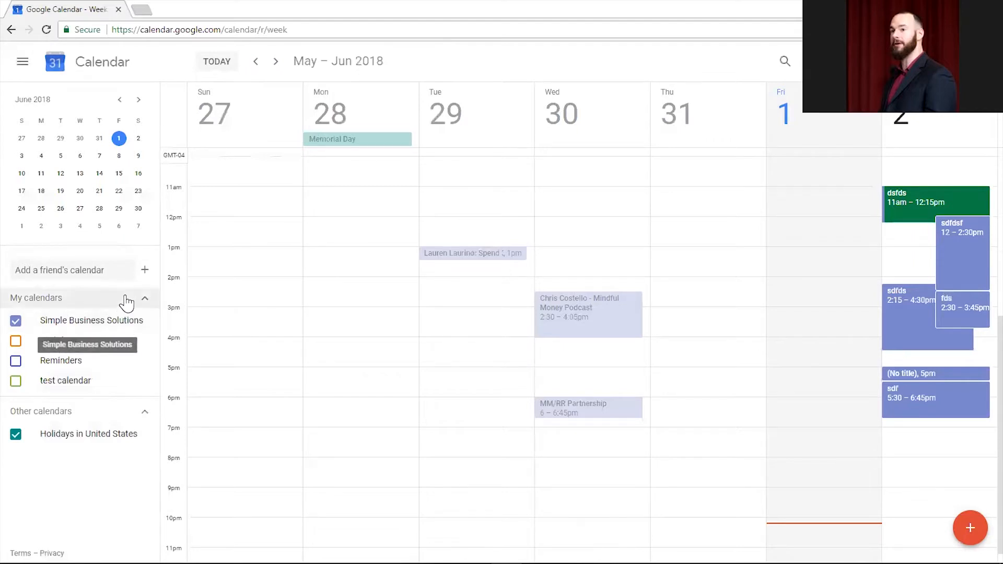
# - Show the Birthdays and Reminders calendars in the week view
pyautogui.click(19, 345)
pyautogui.click(18, 345)
pyautogui.click(17, 359)
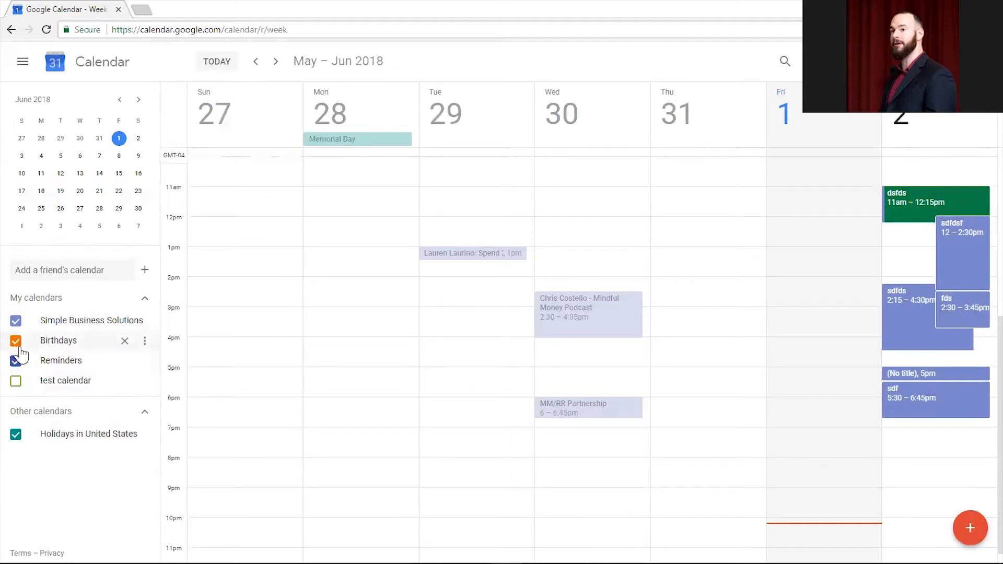
pyautogui.click(15, 345)
pyautogui.click(15, 361)
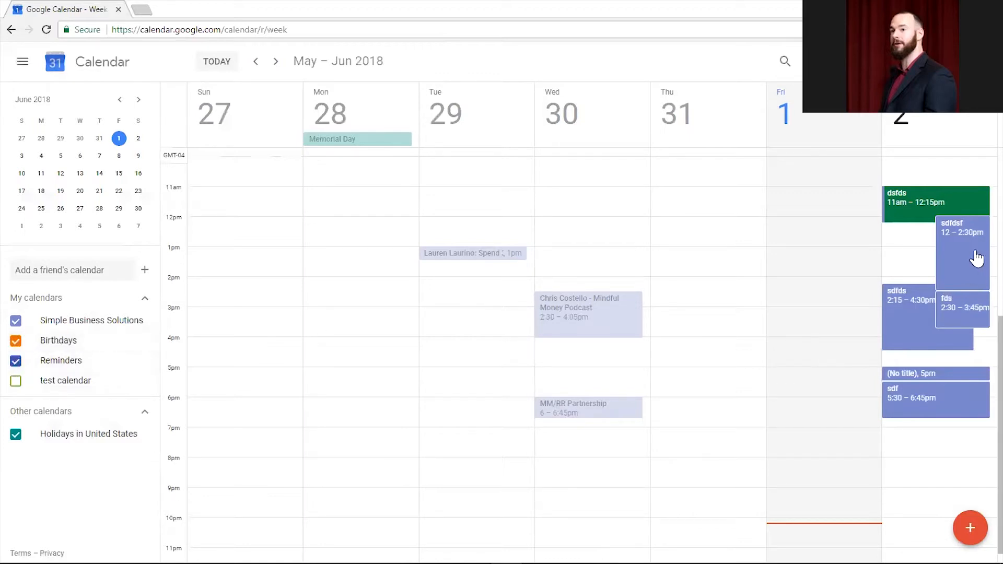
# - Examine the test calendar's settings, including its sharing and event notifications, and return to the week view
pyautogui.click(145, 380)
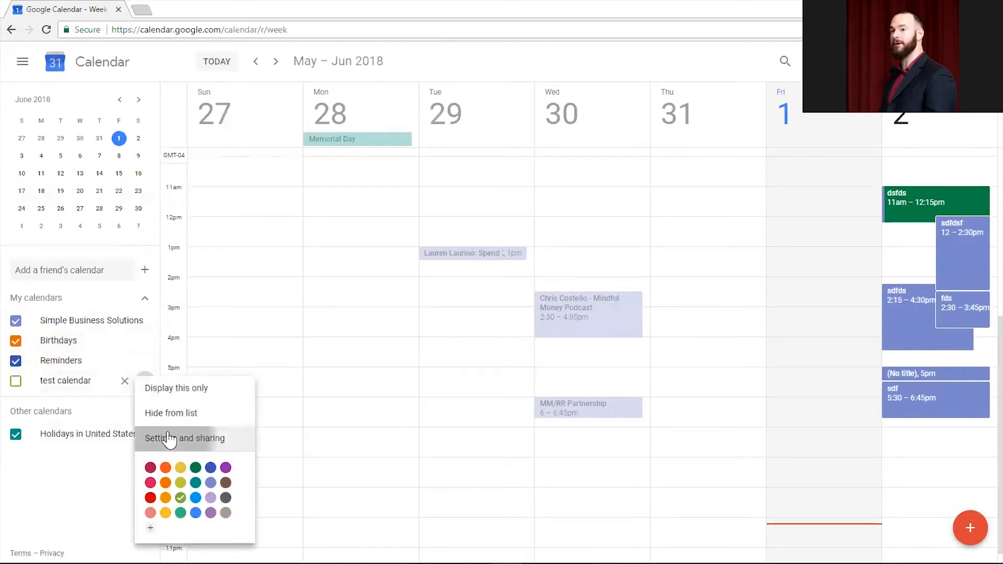
pyautogui.click(168, 438)
pyautogui.scroll(-3, 283, 240)
pyautogui.scroll(-3, 302, 277)
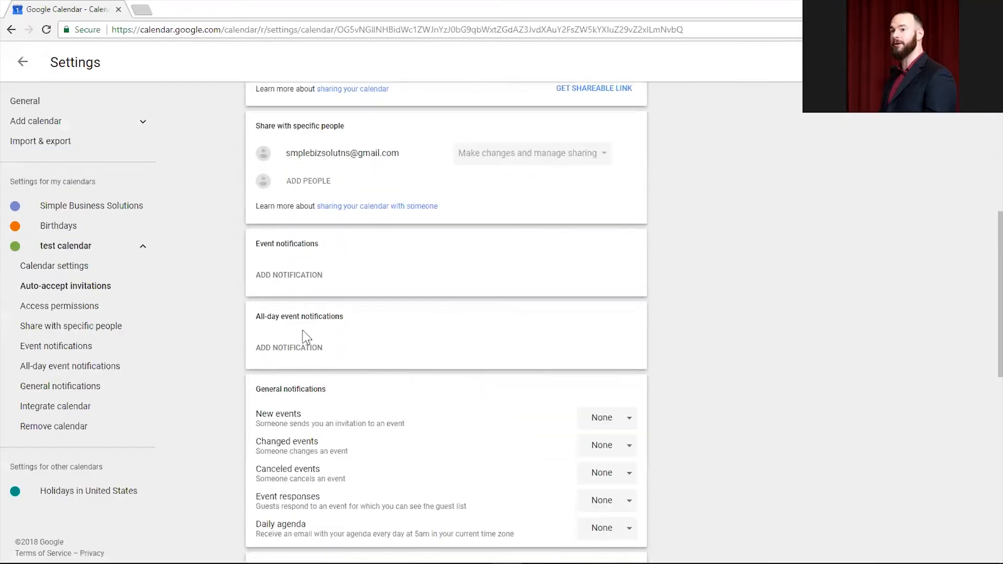
pyautogui.scroll(6, 340, 296)
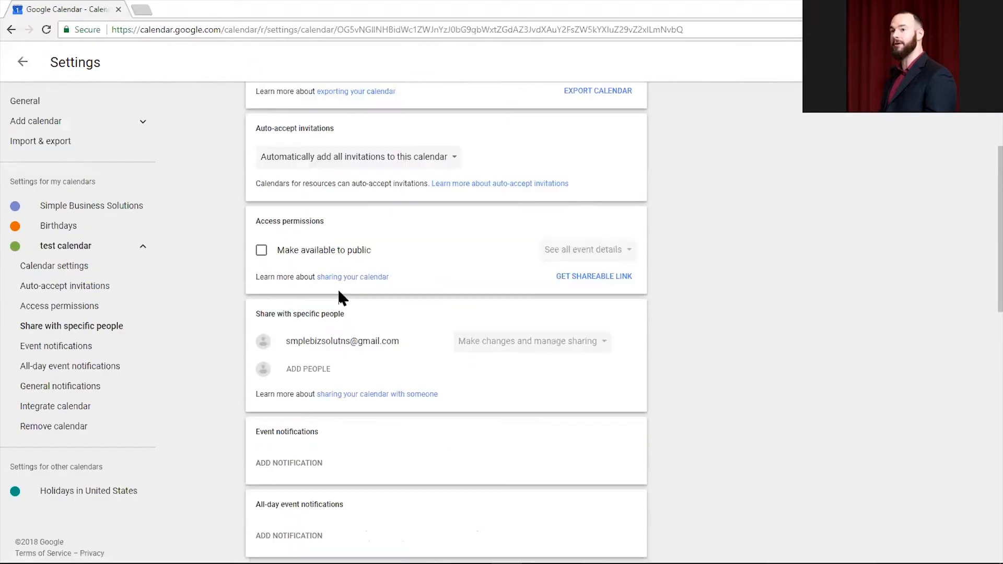
pyautogui.scroll(-11, 357, 308)
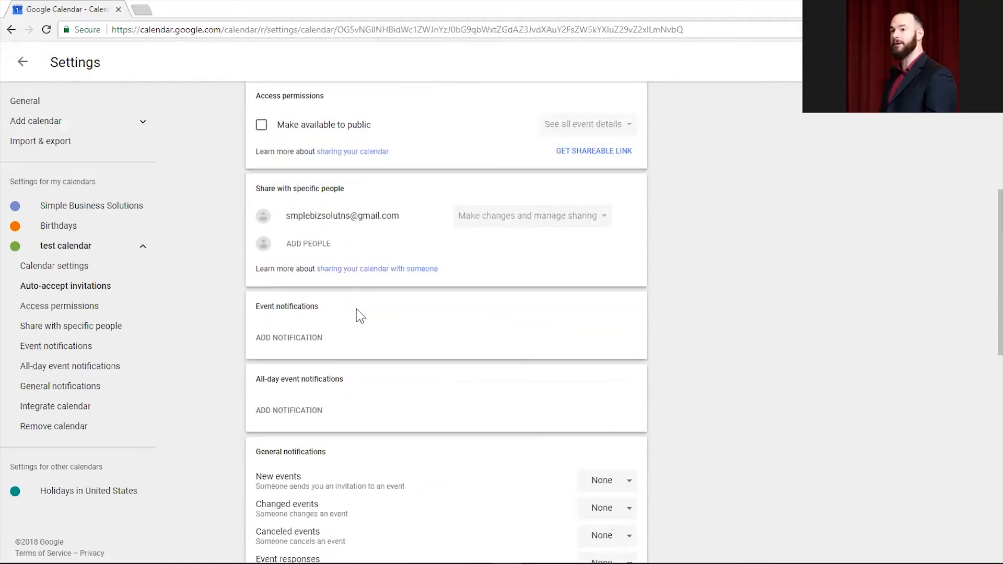
pyautogui.scroll(10, 365, 319)
pyautogui.scroll(2, 404, 277)
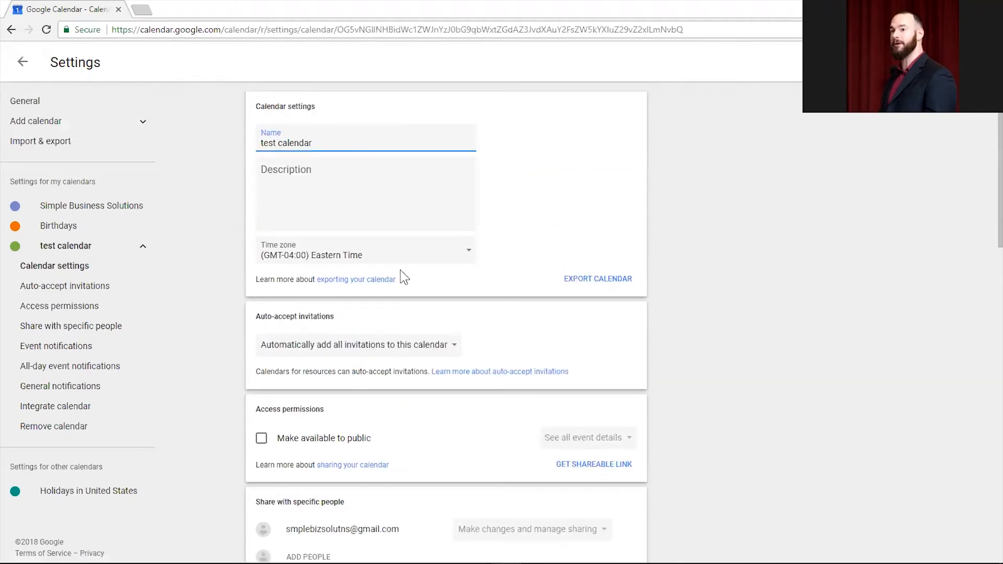
pyautogui.click(23, 63)
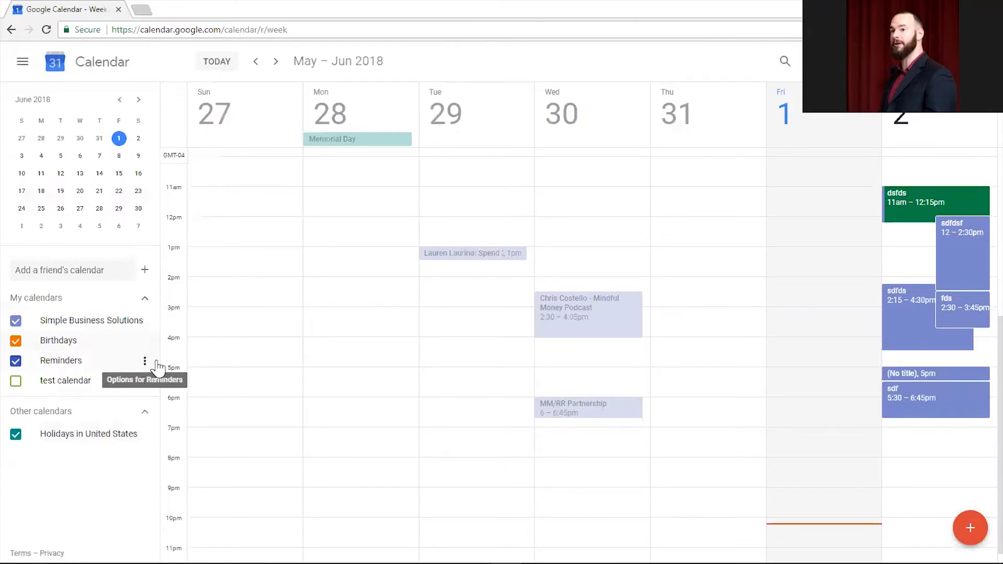
# - Check the test calendar's color options without changing them and display its events in the week view
pyautogui.click(145, 381)
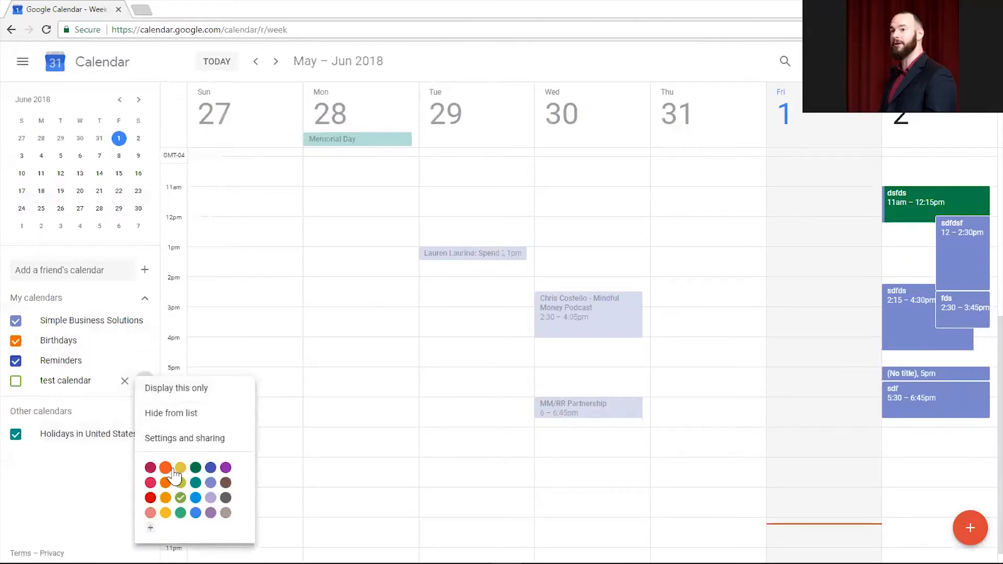
pyautogui.click(24, 392)
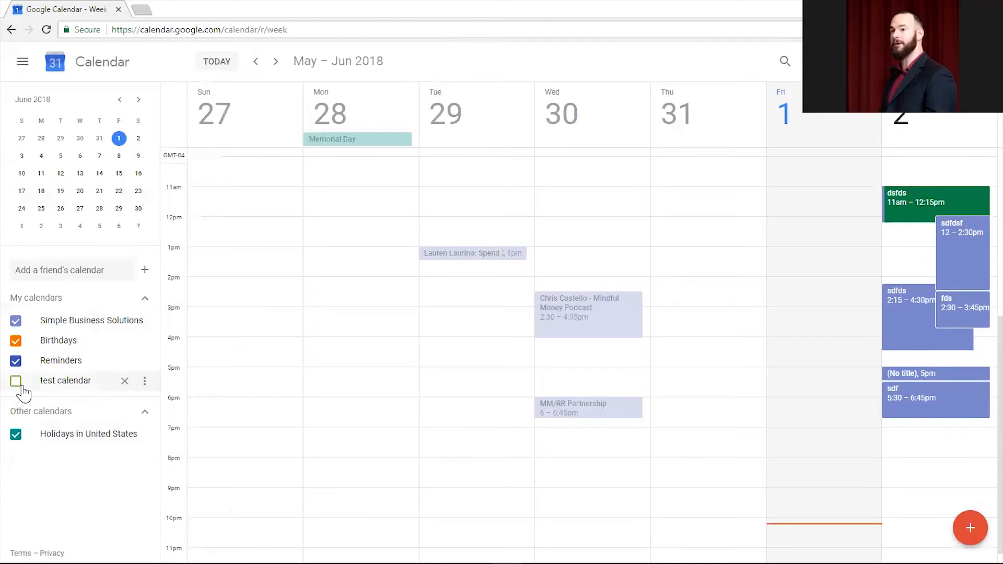
pyautogui.click(22, 387)
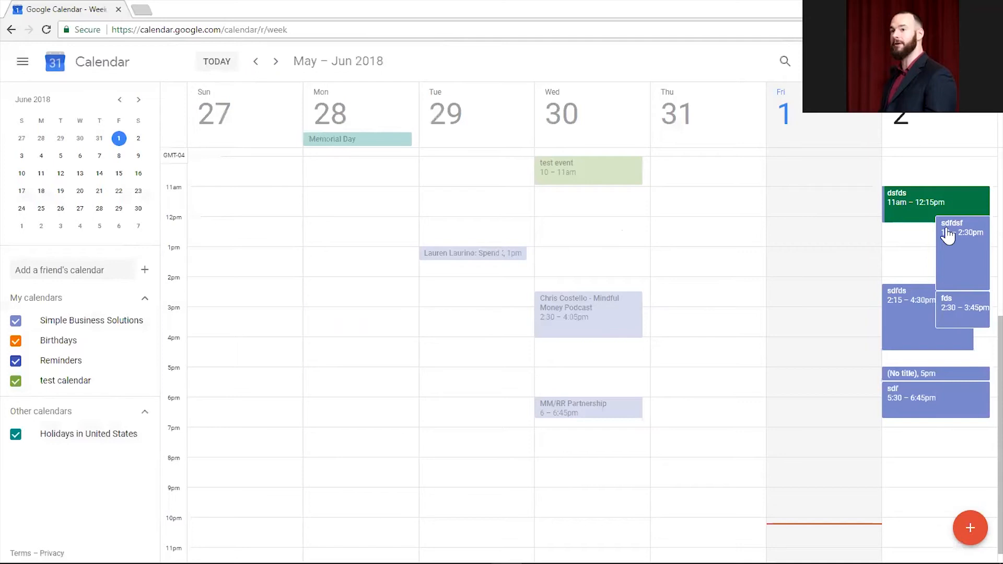
# - Move the Saturday event "sdfdsf" to the test calendar and save it
pyautogui.click(952, 251)
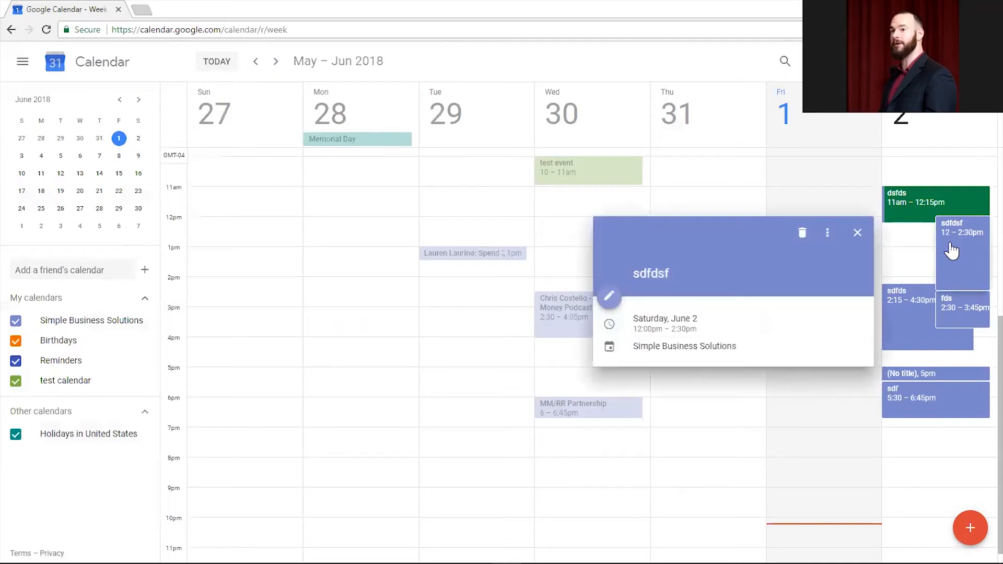
pyautogui.click(609, 302)
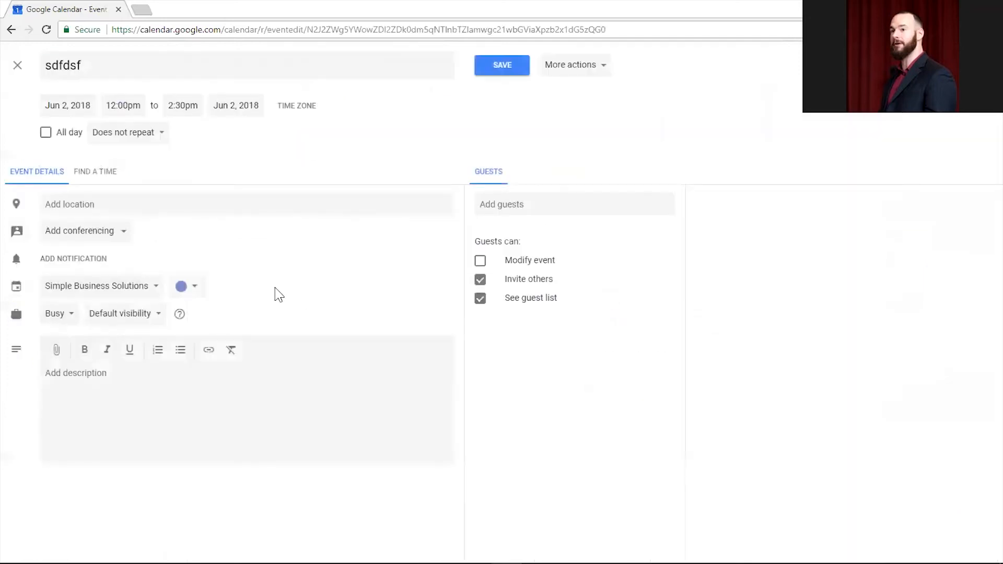
pyautogui.click(143, 296)
pyautogui.click(108, 311)
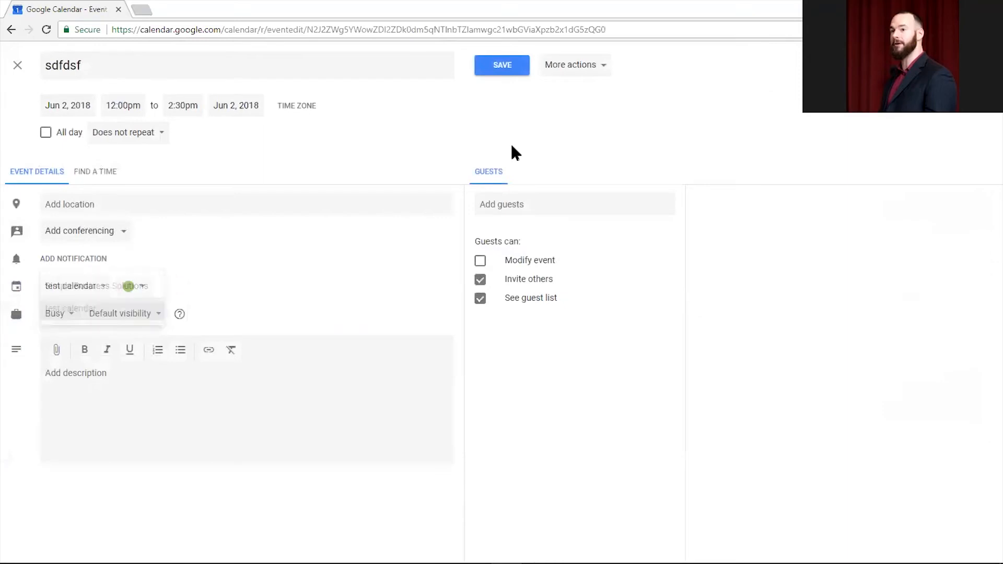
pyautogui.click(513, 70)
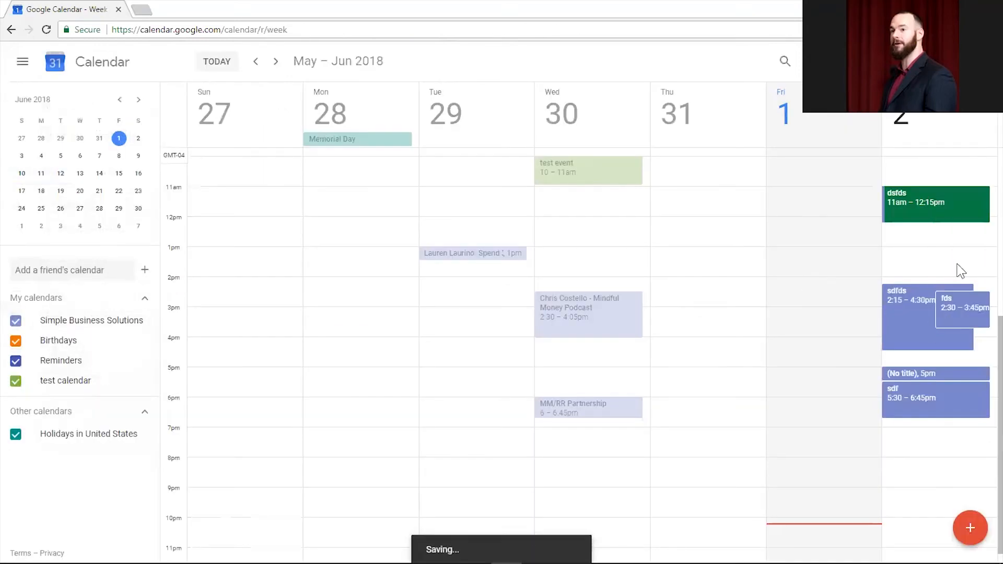
# - Reassign the Saturday 2:30 to 3:45pm event "fds" to the test calendar and save the change
pyautogui.click(963, 321)
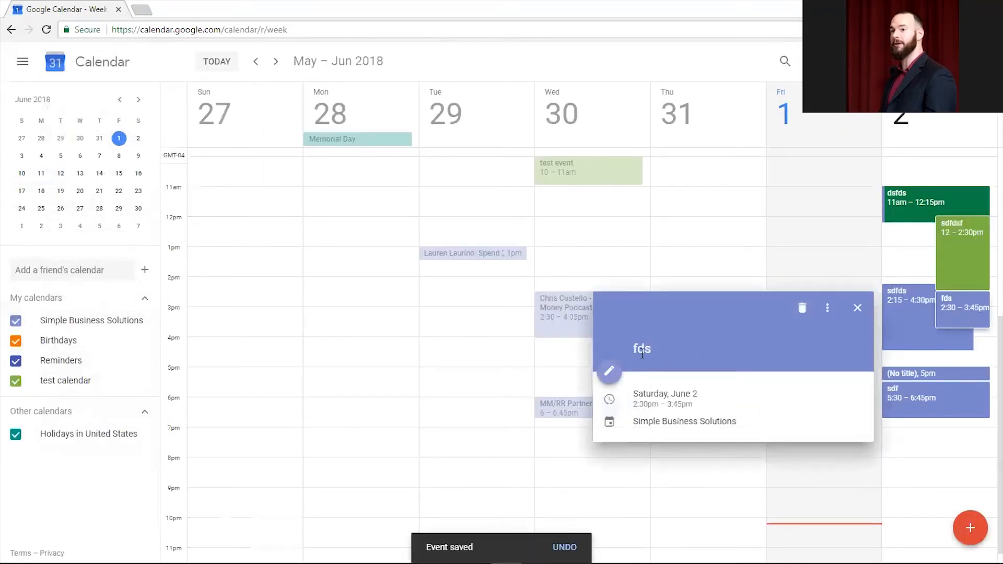
pyautogui.click(611, 373)
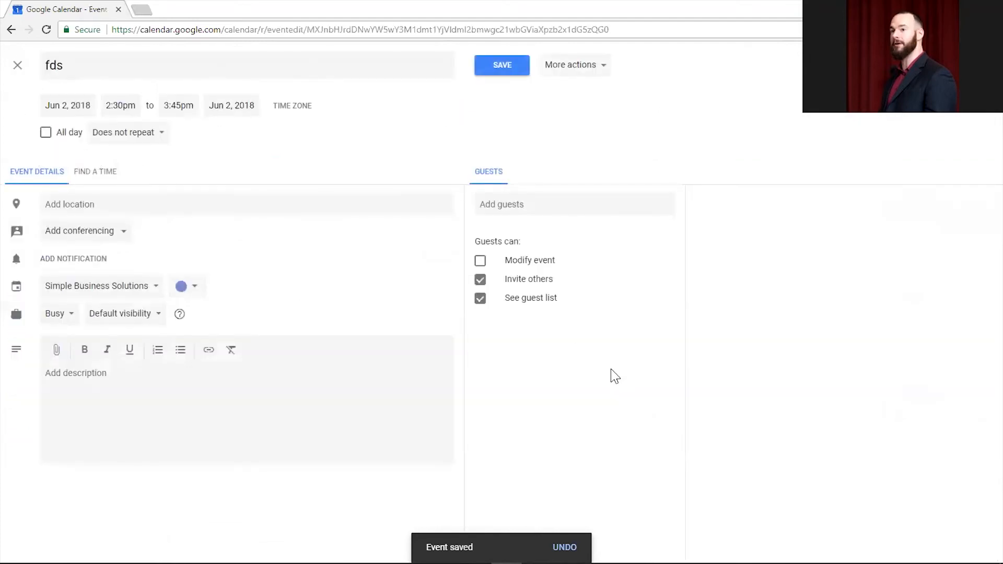
pyautogui.click(157, 290)
pyautogui.click(84, 285)
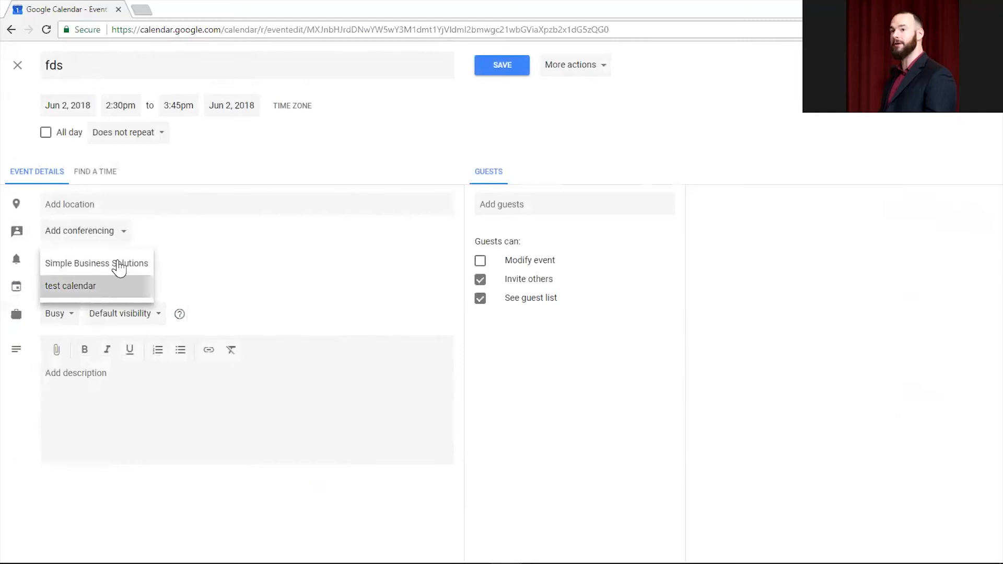
pyautogui.click(499, 73)
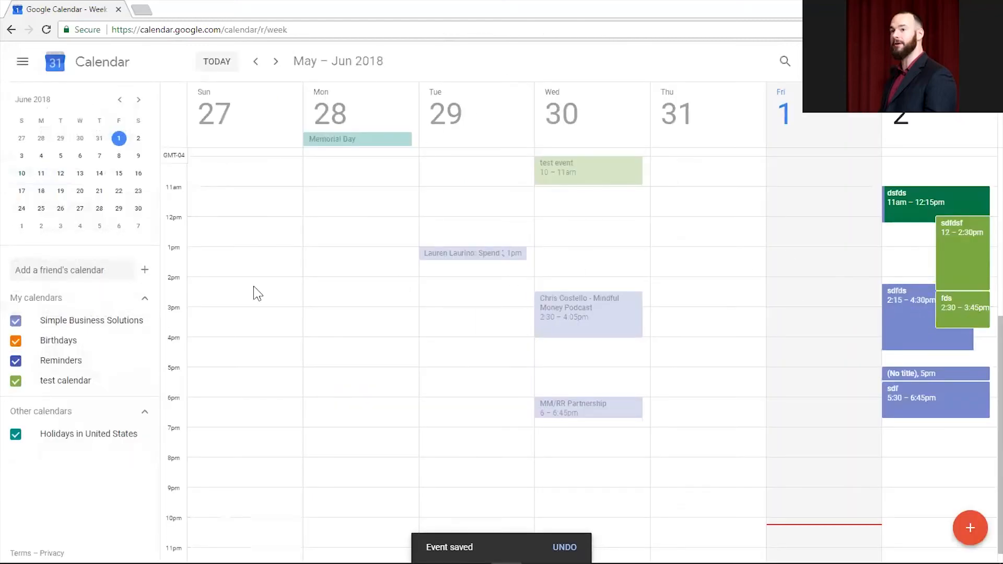
# - Hide the Birthdays and Reminders calendars, and toggle the test calendar's visibility, leaving it displayed
pyautogui.click(16, 360)
pyautogui.click(16, 341)
pyautogui.click(16, 381)
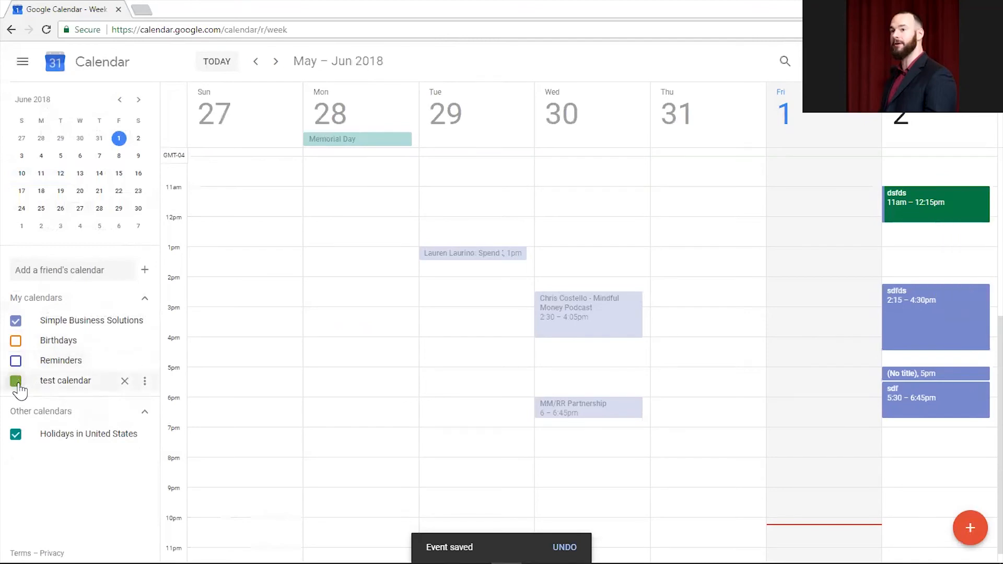
pyautogui.click(16, 381)
pyautogui.click(16, 381)
pyautogui.click(16, 381)
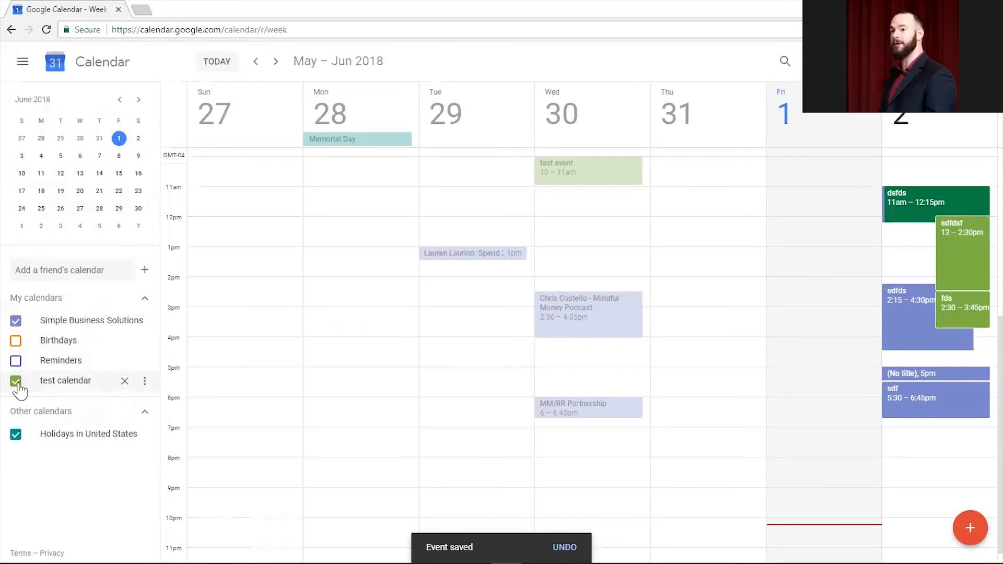